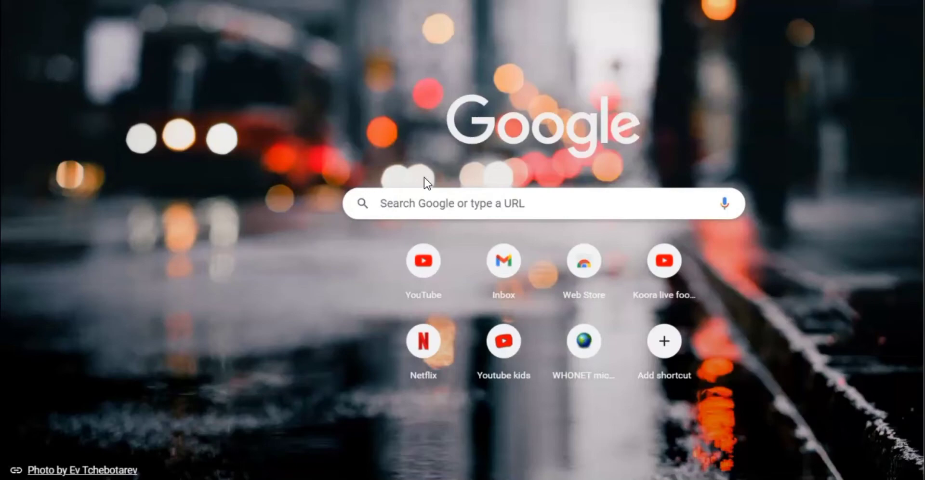
# Search Google for "ascp" and open the American Society for Clinical Pathology website from the results.
pyautogui.click(423, 202)
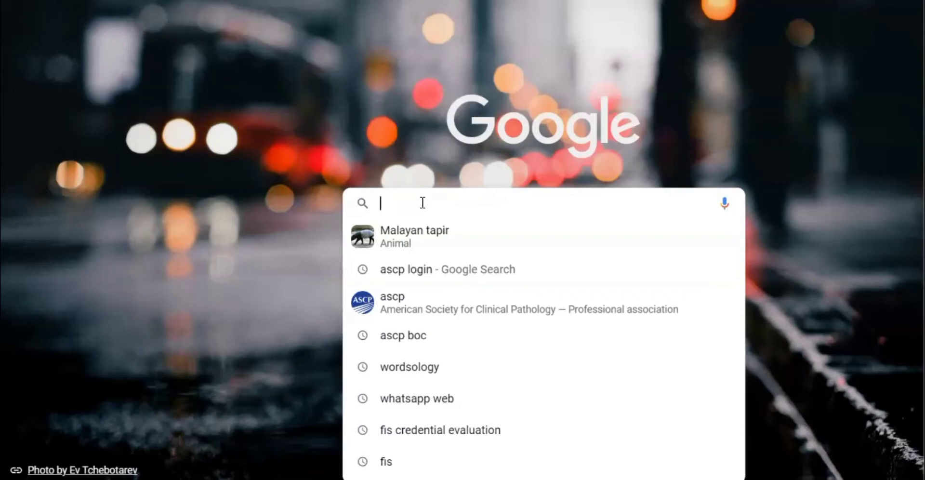
pyautogui.write('ascp')
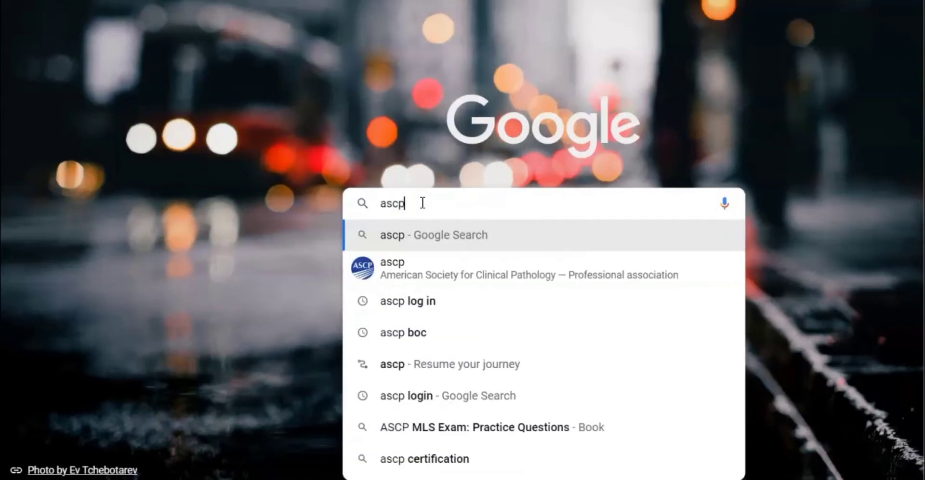
pyautogui.click(458, 274)
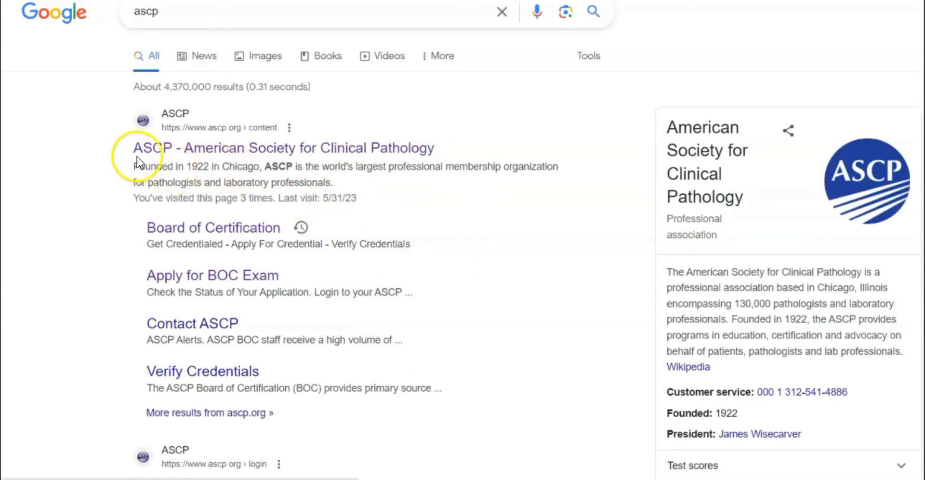
pyautogui.click(164, 155)
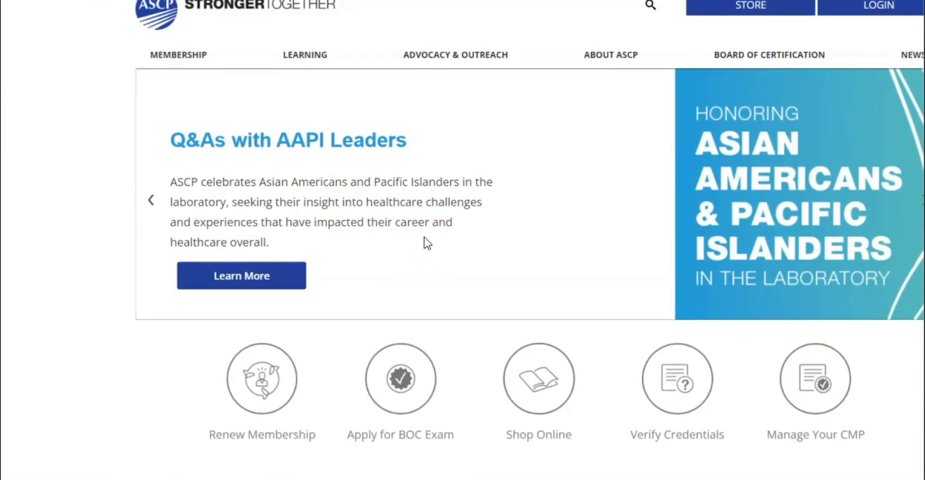
# Look over the ASCP home page and open the Board of Certification page.
pyautogui.scroll(-12, 424, 237)
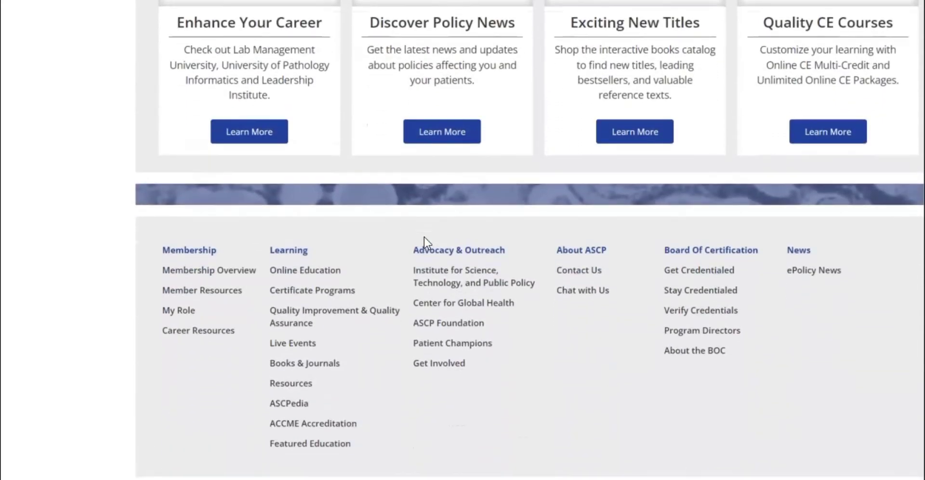
pyautogui.scroll(10, 424, 237)
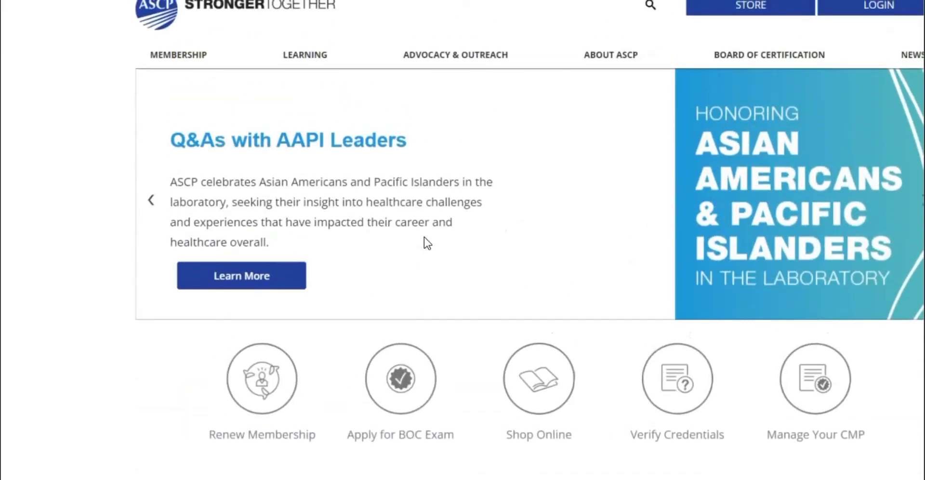
pyautogui.scroll(-12, 425, 237)
pyautogui.scroll(8, 424, 237)
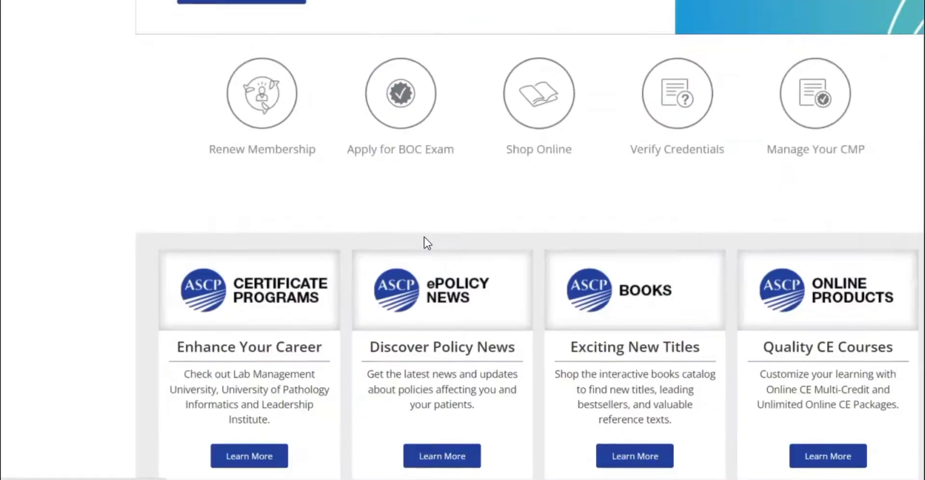
pyautogui.scroll(-9, 424, 237)
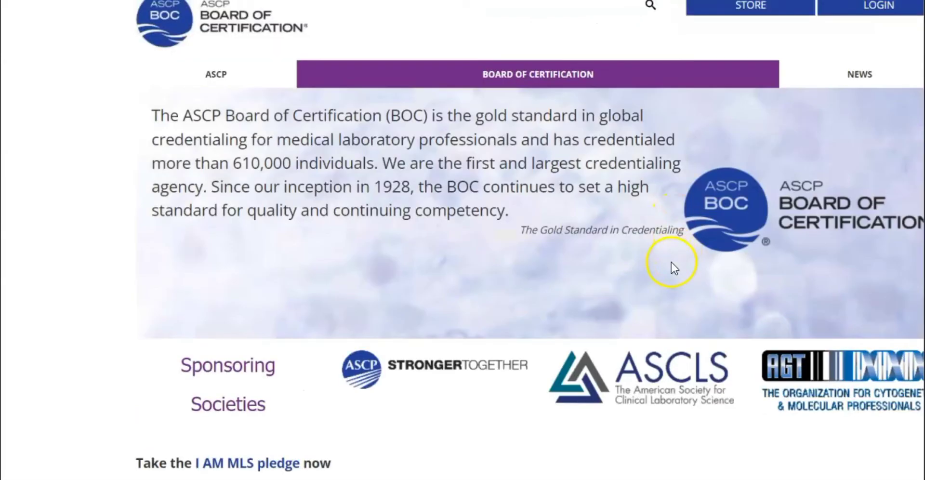
# Find the Manage Your BOC Activity section on the Board of Certification page and open the credential application page.
pyautogui.scroll(-10, 672, 262)
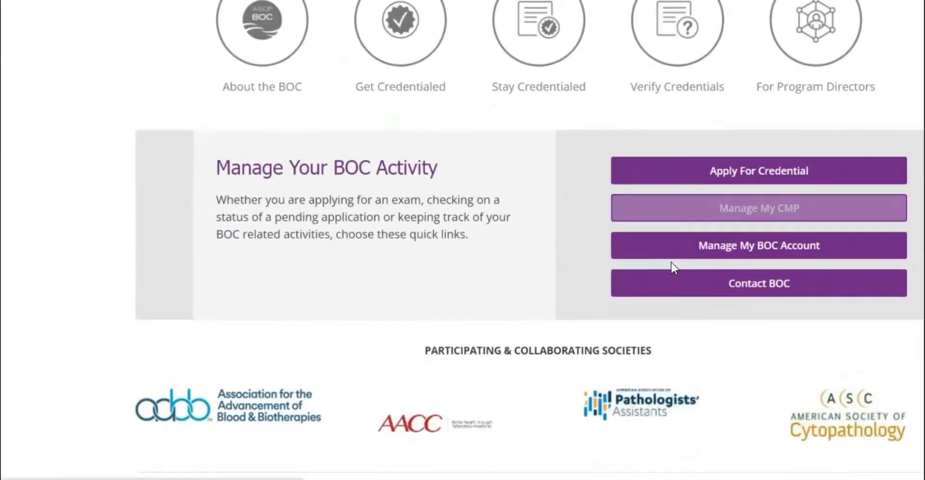
pyautogui.scroll(-2, 672, 263)
pyautogui.scroll(2, 672, 263)
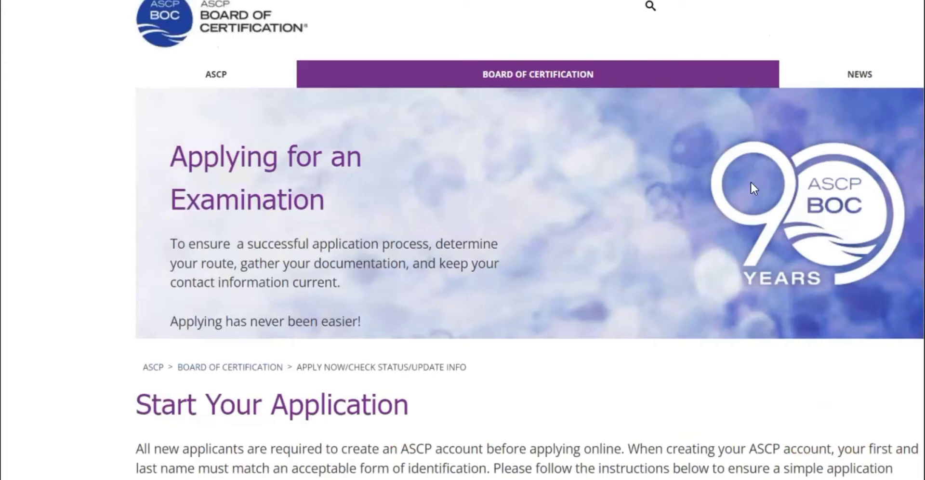
# Read the Start Your Application introduction and the Apply for an Exam requirements on the examination application page.
pyautogui.click(605, 256)
pyautogui.scroll(-2, 607, 258)
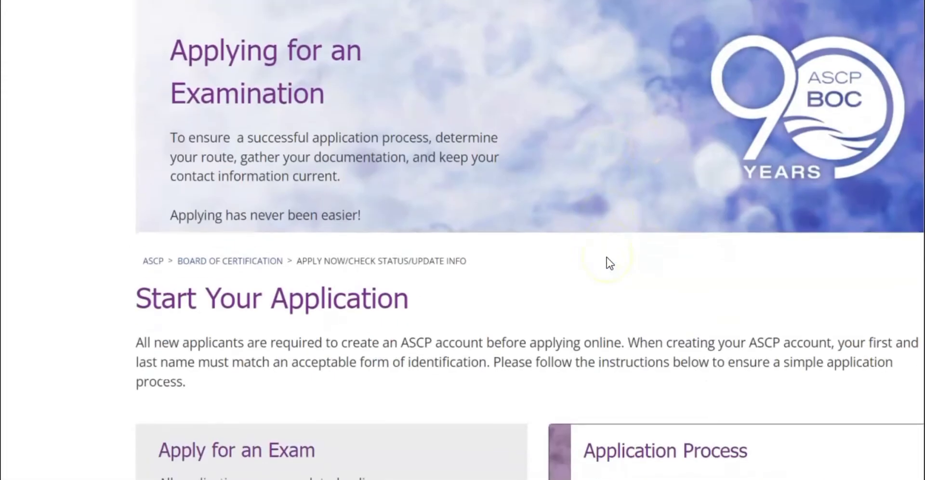
pyautogui.scroll(2, 611, 263)
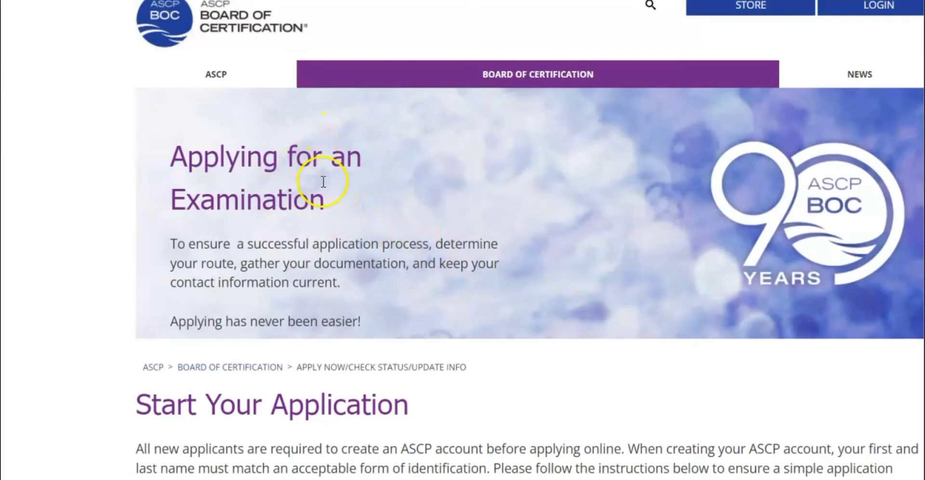
pyautogui.scroll(-3, 484, 236)
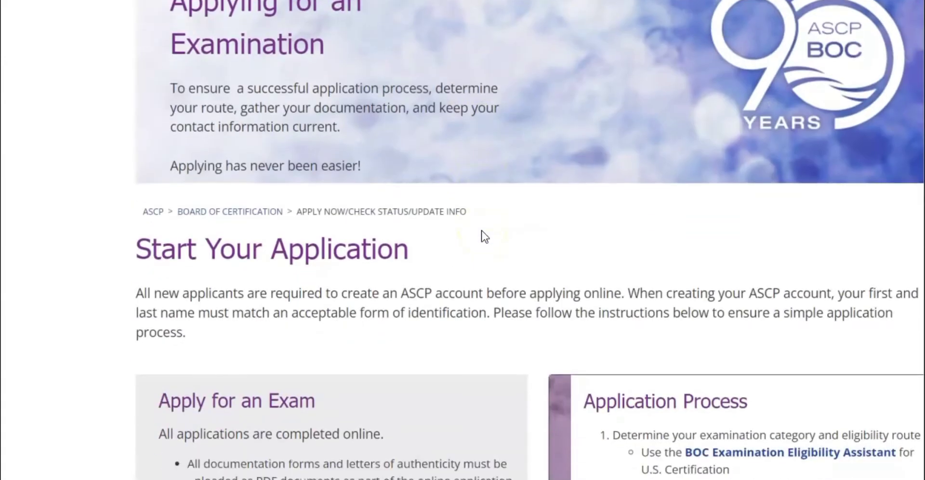
pyautogui.scroll(-1, 485, 236)
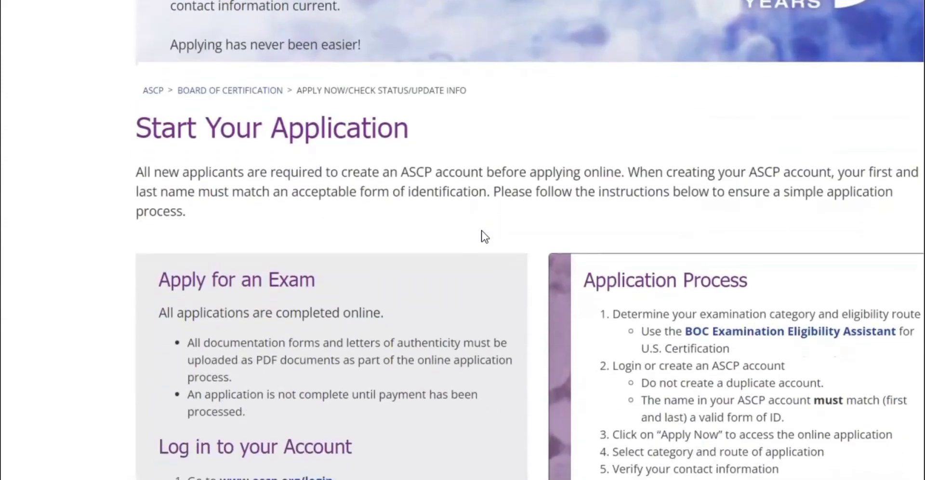
pyautogui.scroll(-2, 484, 236)
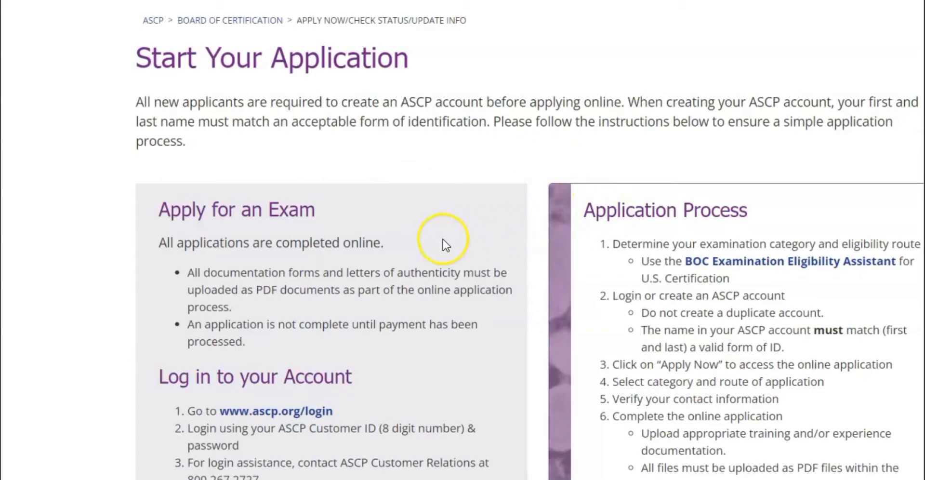
pyautogui.scroll(-4, 437, 240)
pyautogui.scroll(1, 438, 239)
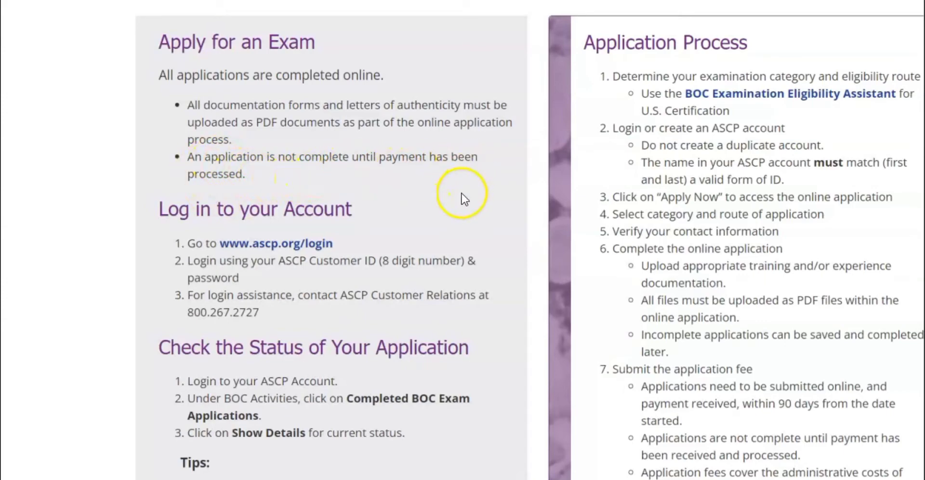
pyautogui.scroll(-2, 462, 201)
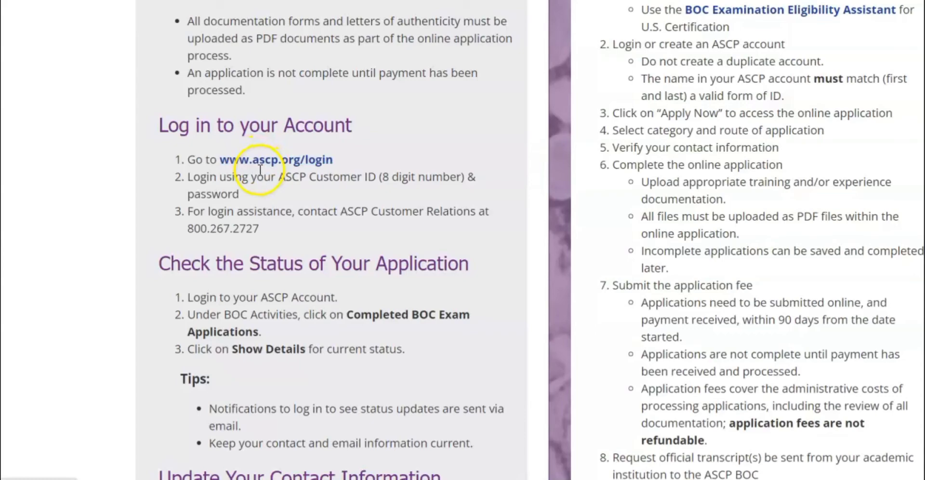
# Review the instructions for account login, application status and contact information updates, and open the Get Credentialed page.
pyautogui.click(291, 167)
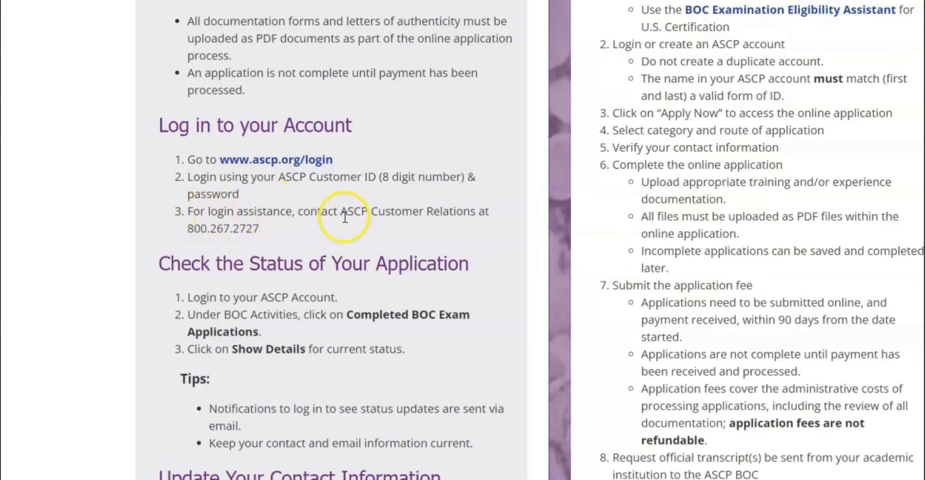
pyautogui.scroll(-2, 340, 231)
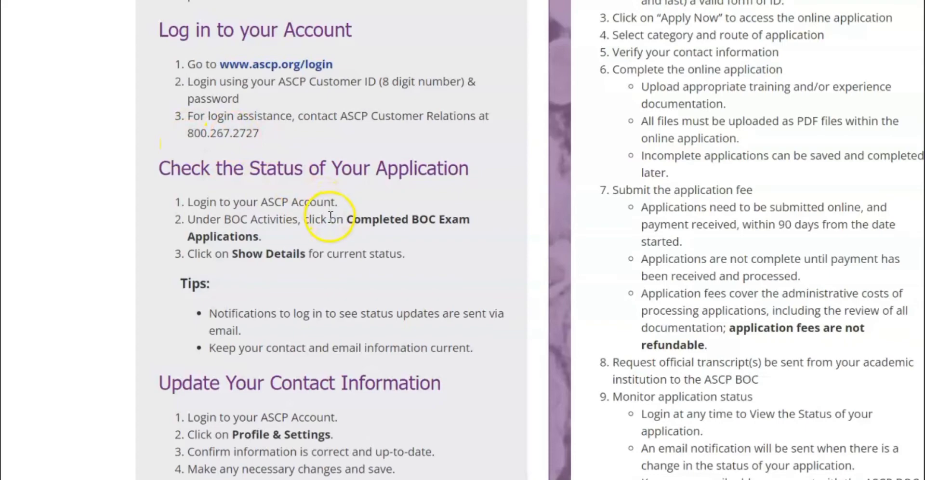
pyautogui.scroll(-2, 331, 216)
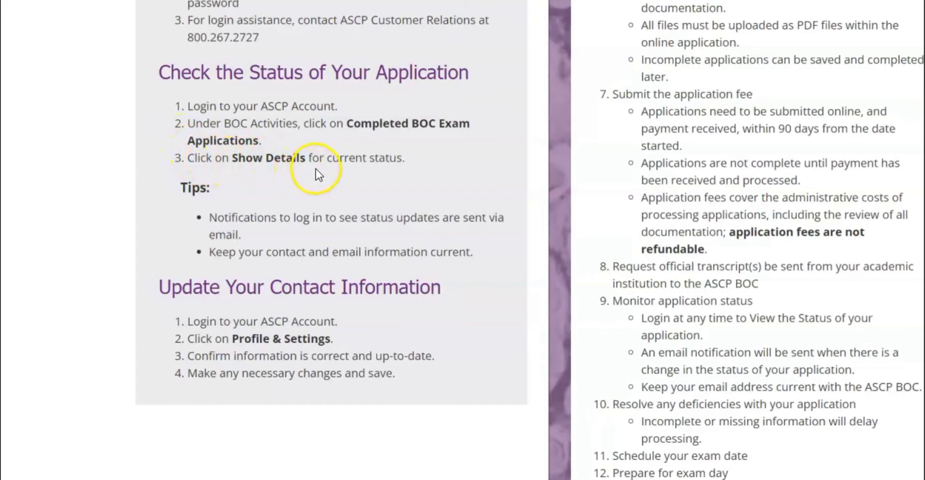
pyautogui.scroll(-2, 381, 188)
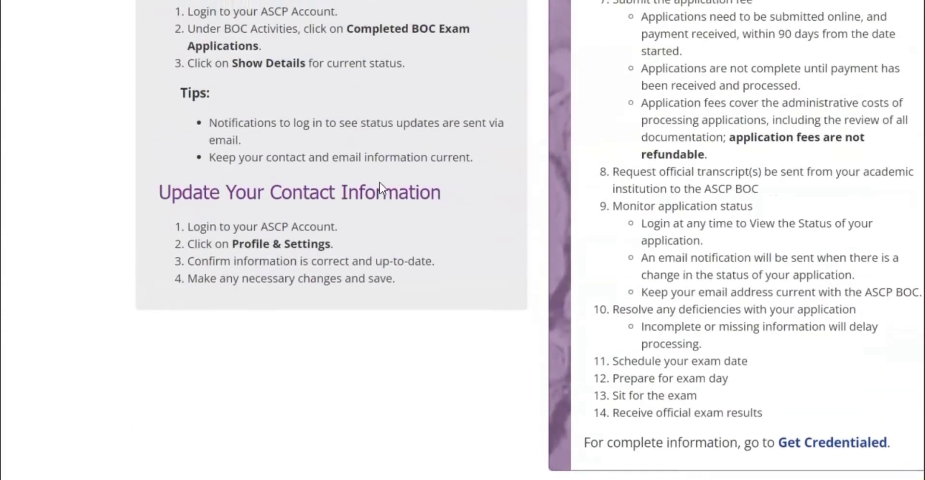
pyautogui.scroll(1, 381, 183)
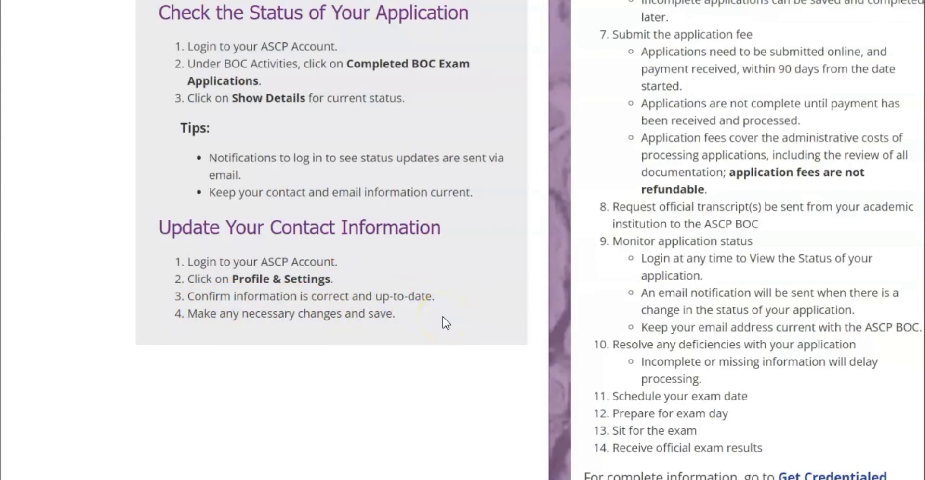
pyautogui.scroll(8, 446, 322)
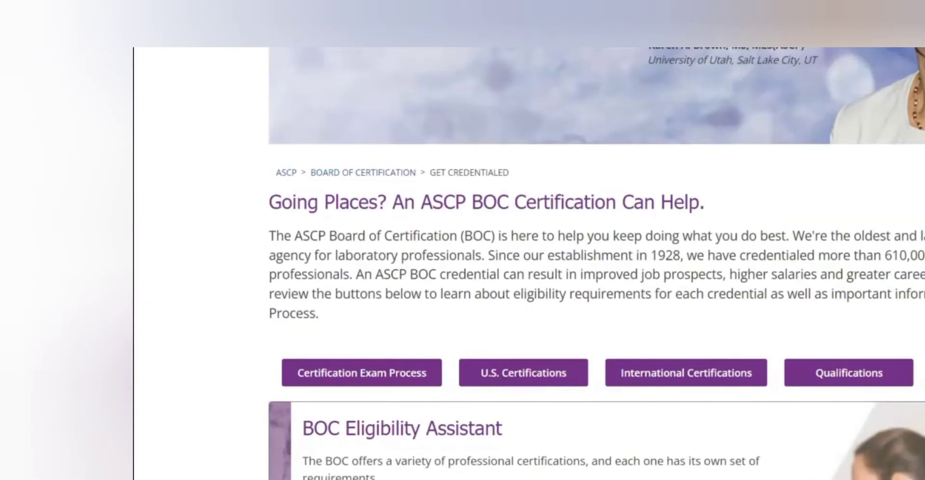
# Look over the Get Credentialed page and display its International Certifications list.
pyautogui.scroll(-5, 530, 265)
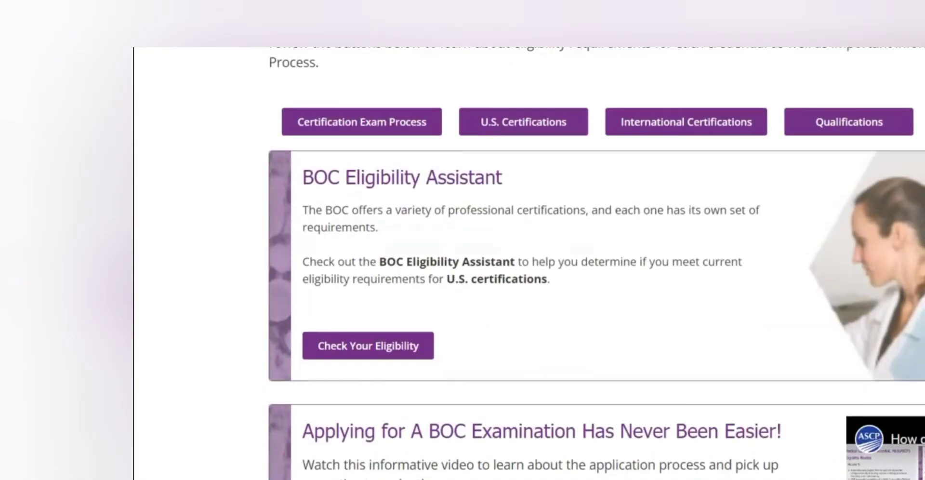
pyautogui.scroll(4, 596, 265)
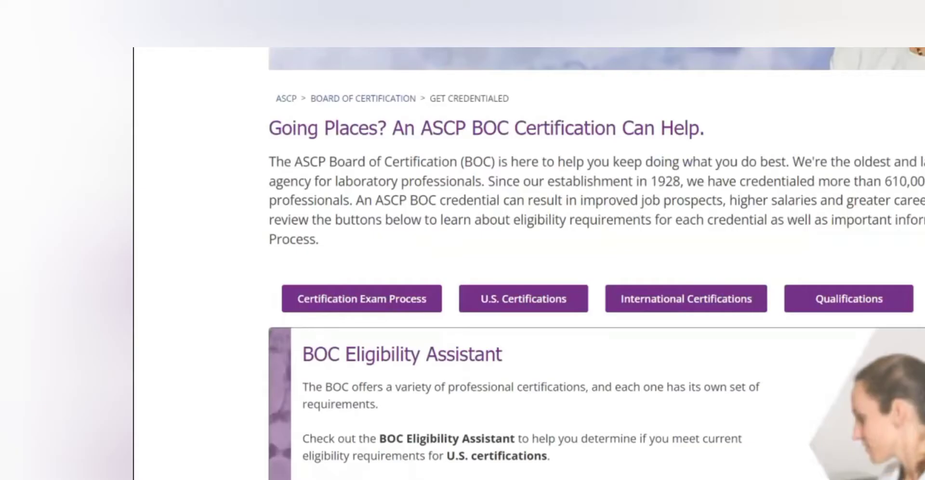
pyautogui.scroll(-10, 597, 265)
pyautogui.scroll(10, 596, 265)
pyautogui.scroll(-1, 596, 265)
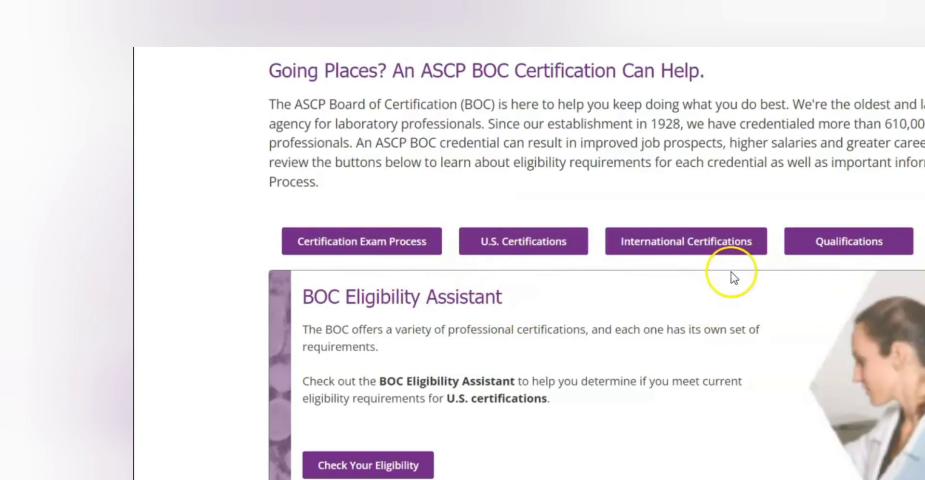
pyautogui.doubleClick(691, 243)
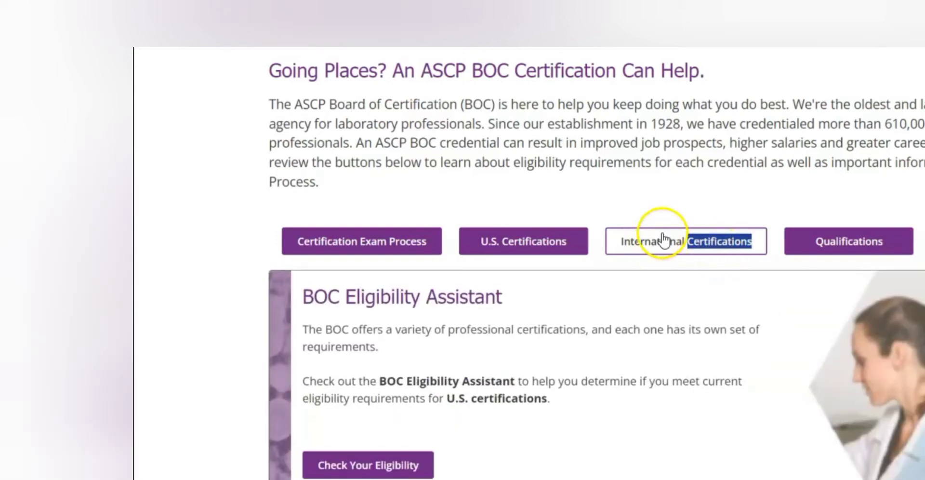
pyautogui.click(661, 252)
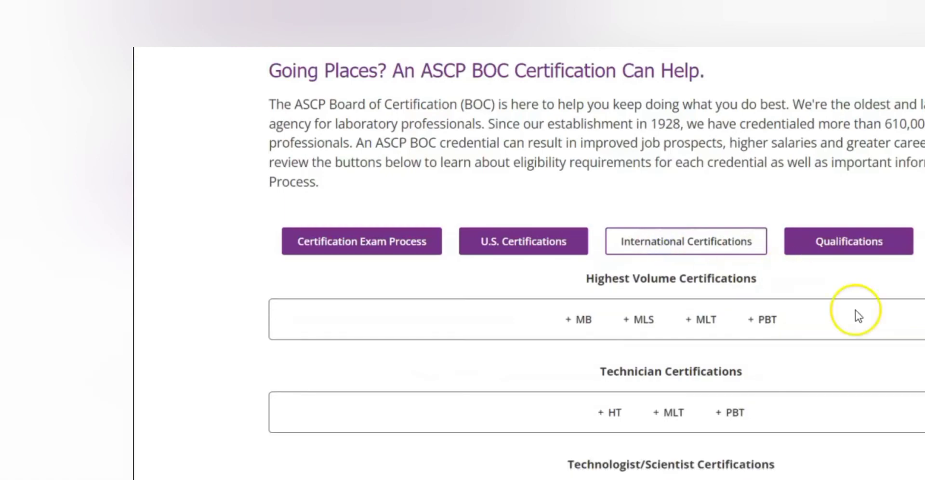
# Expand the MLS entry under Highest Volume Certifications to show its international eligibility information.
pyautogui.scroll(-1, 882, 396)
pyautogui.scroll(-2, 884, 399)
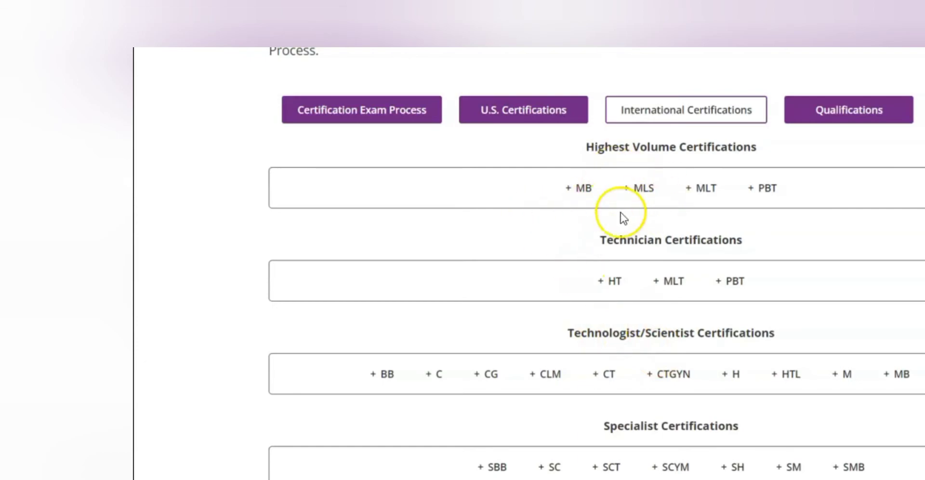
pyautogui.click(637, 190)
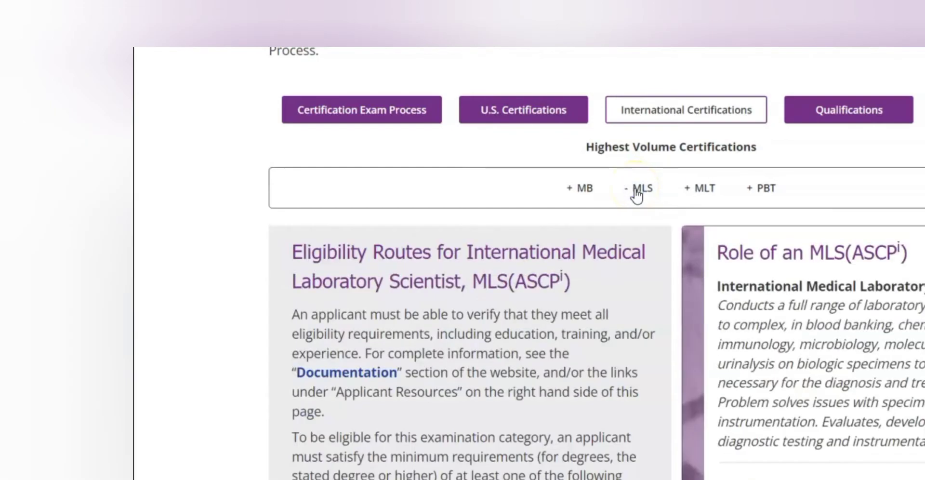
# Review the MLS(ASCPi) eligibility text and applicant resources, and expand the Route 2 requirements.
pyautogui.scroll(-5, 653, 281)
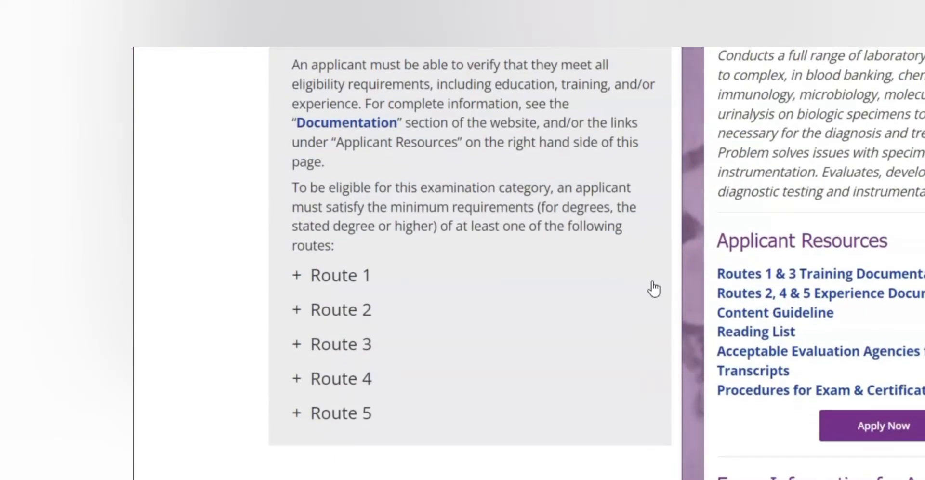
pyautogui.scroll(3, 654, 288)
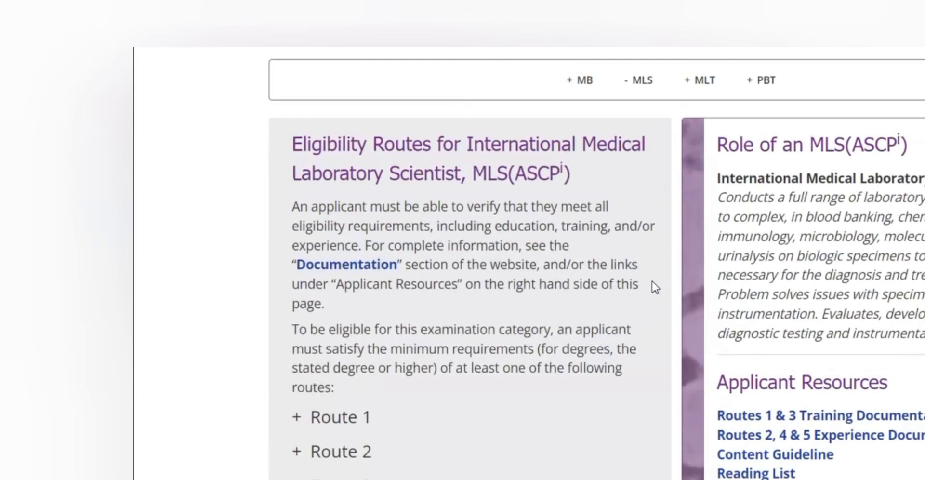
pyautogui.scroll(-1, 652, 283)
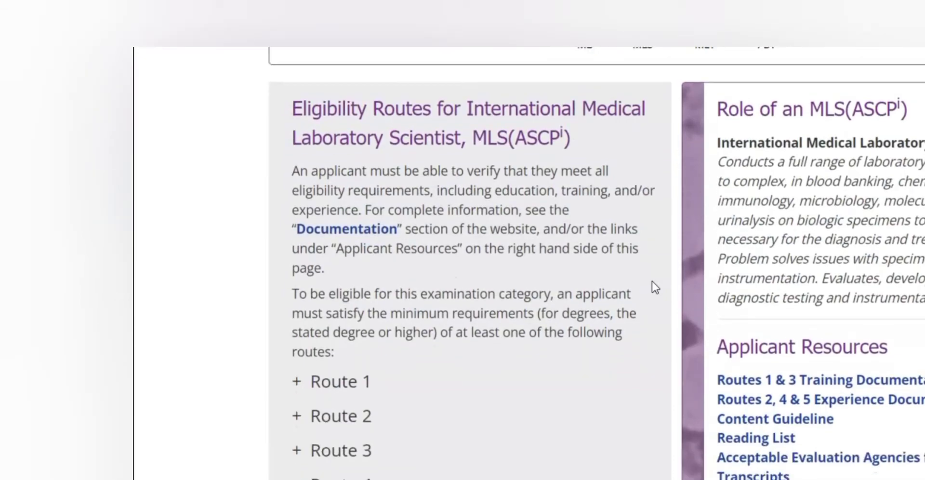
pyautogui.scroll(-4, 652, 281)
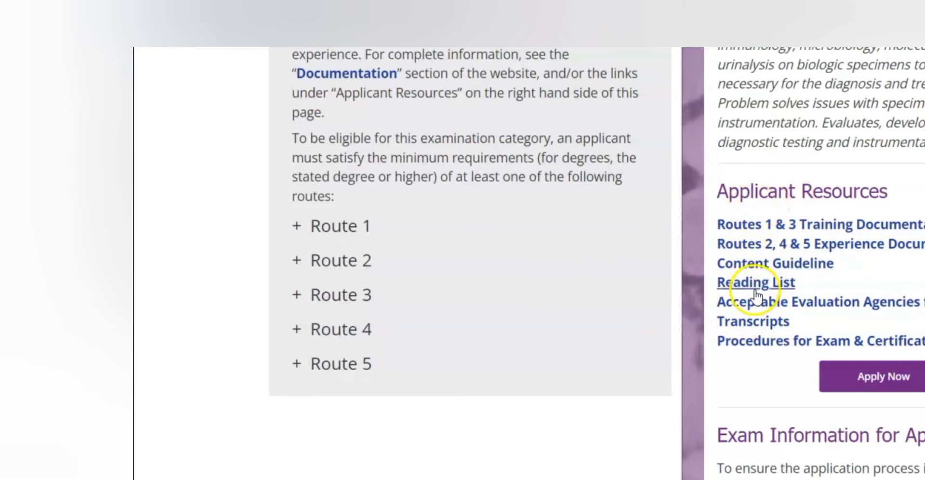
pyautogui.click(349, 271)
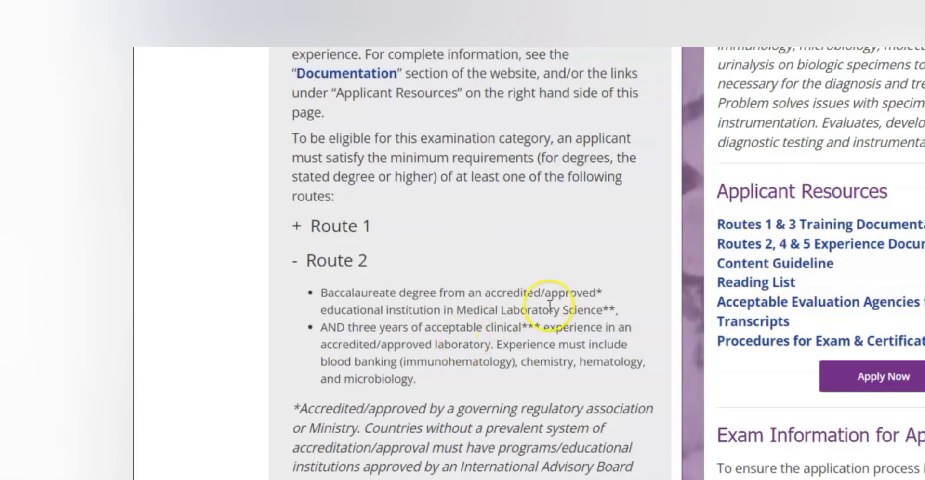
# Open the Routes 2, 4 & 5 experience documentation form and review its applicant, experience and laboratory management verification sections.
pyautogui.click(816, 246)
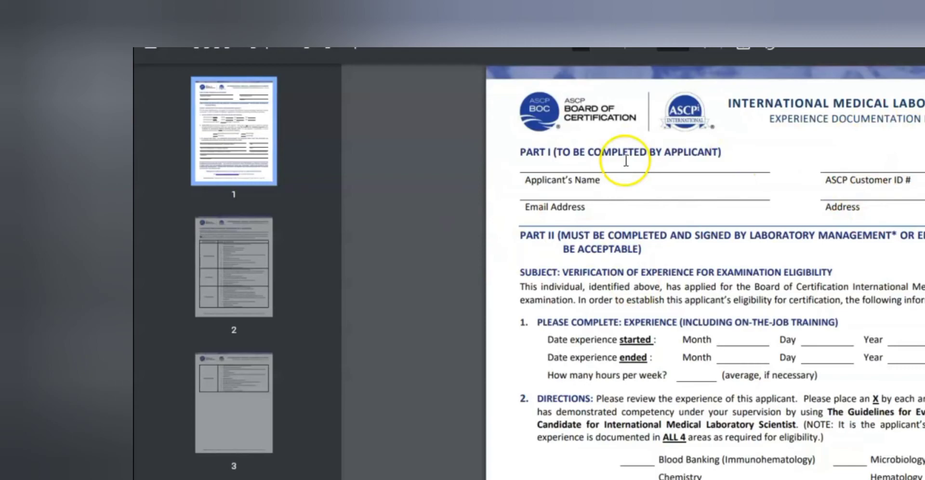
pyautogui.scroll(-3, 652, 282)
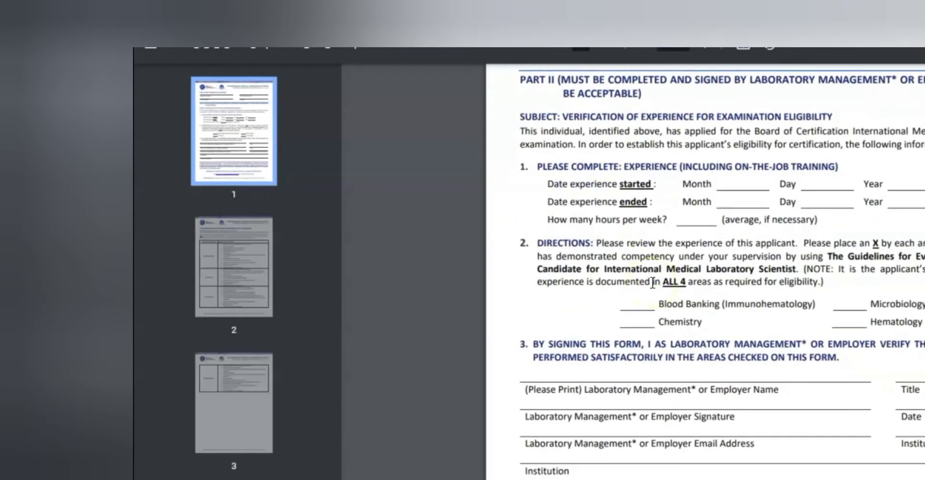
pyautogui.scroll(2, 653, 282)
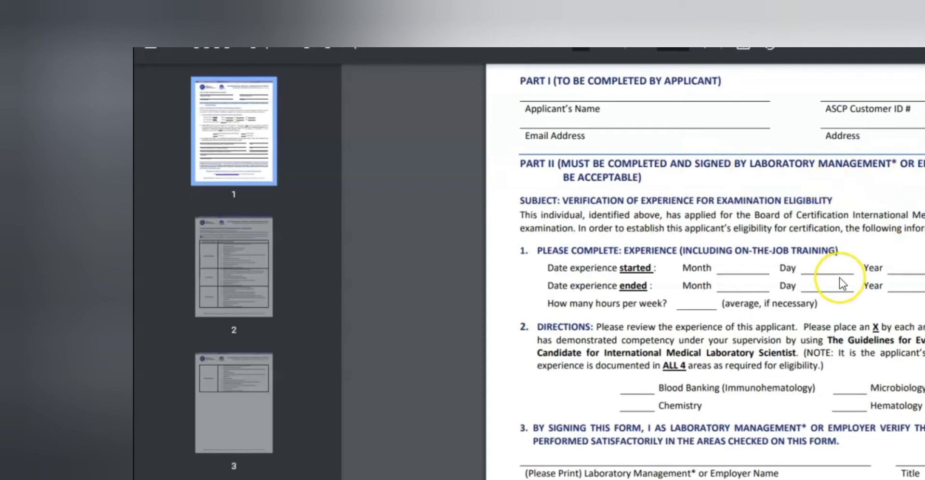
pyautogui.scroll(-6, 838, 270)
pyautogui.scroll(-3, 841, 282)
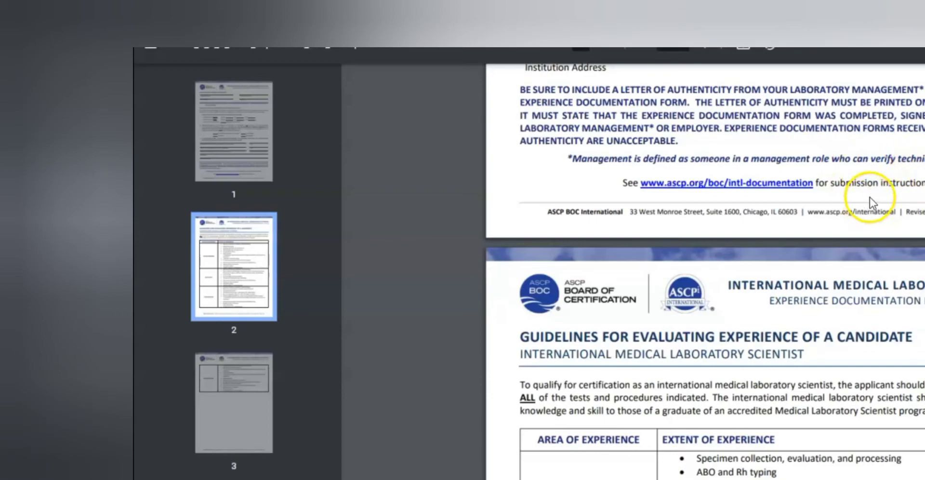
pyautogui.scroll(10, 875, 192)
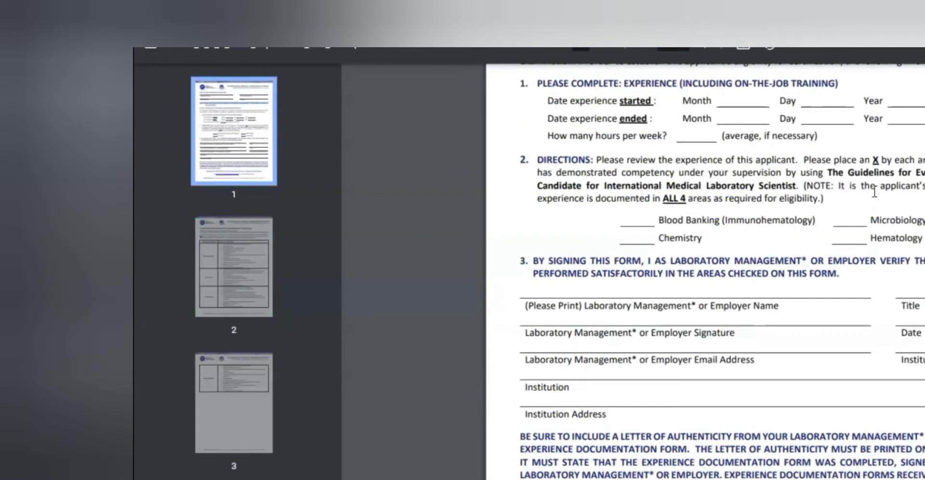
pyautogui.scroll(2, 875, 192)
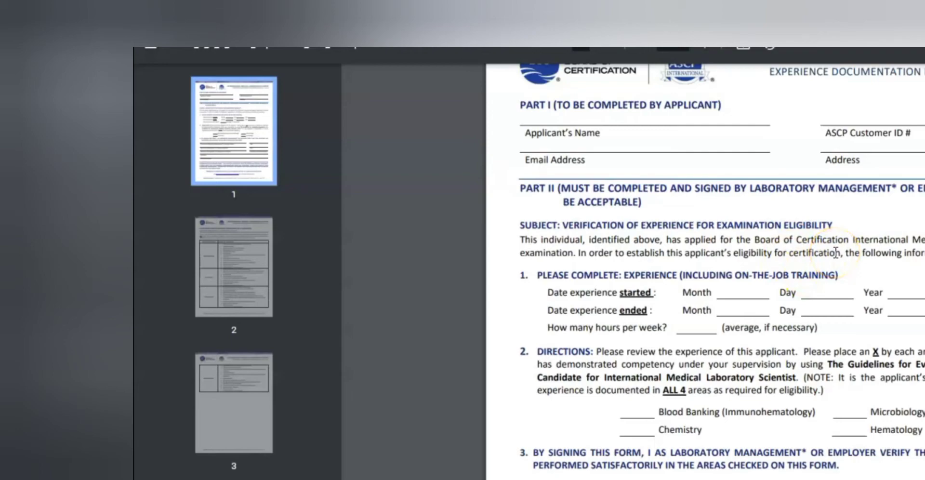
pyautogui.scroll(-3, 836, 252)
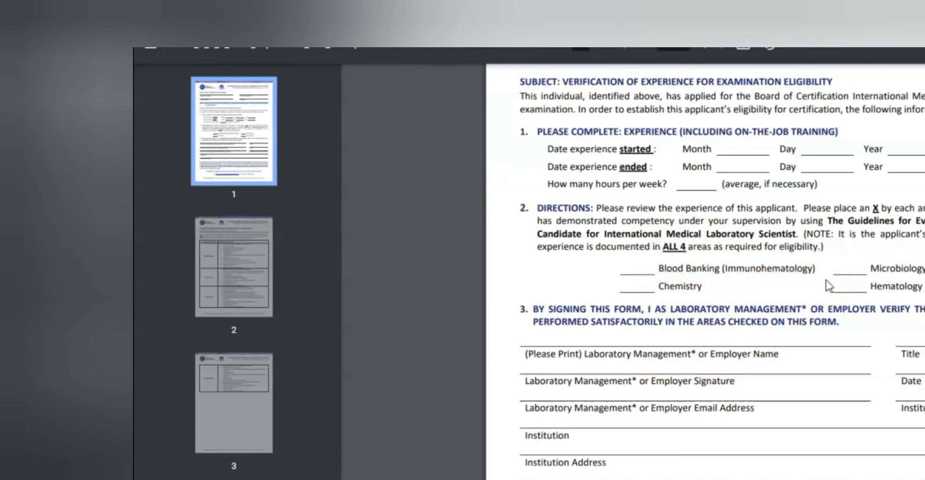
pyautogui.scroll(5, 710, 279)
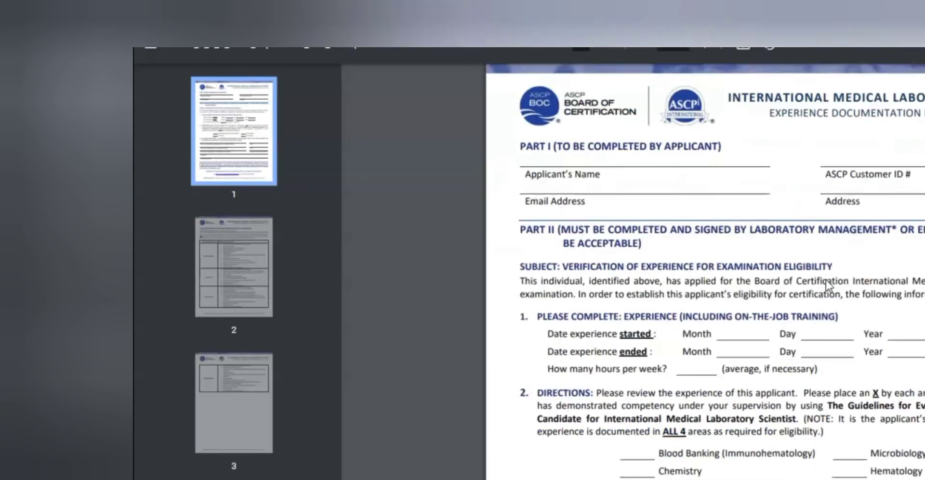
pyautogui.scroll(-4, 828, 285)
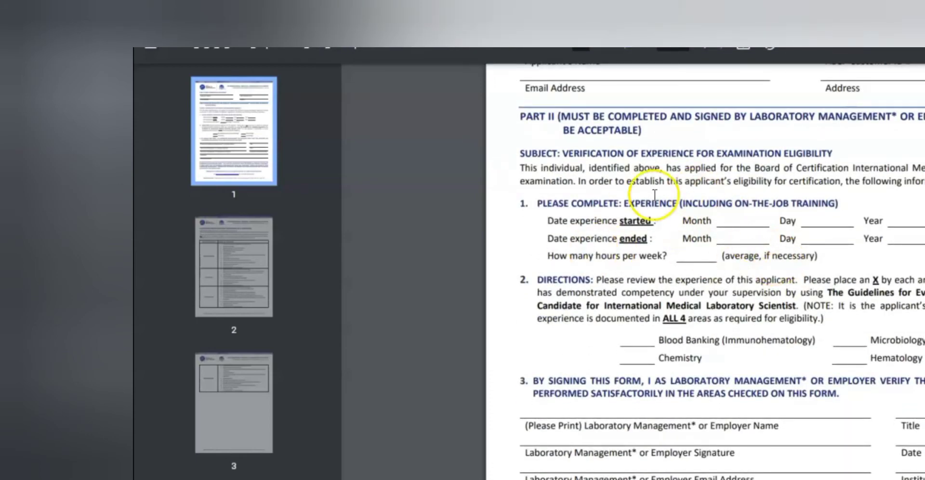
pyautogui.scroll(-4, 781, 249)
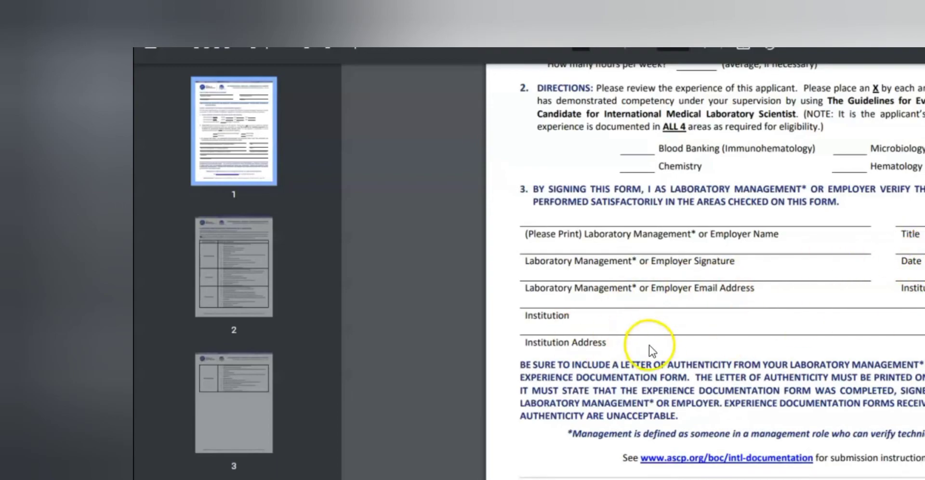
# Review the Guidelines for Evaluating Experience of a Candidate, comparing the listed areas of experience with the areas on the form.
pyautogui.scroll(-10, 709, 372)
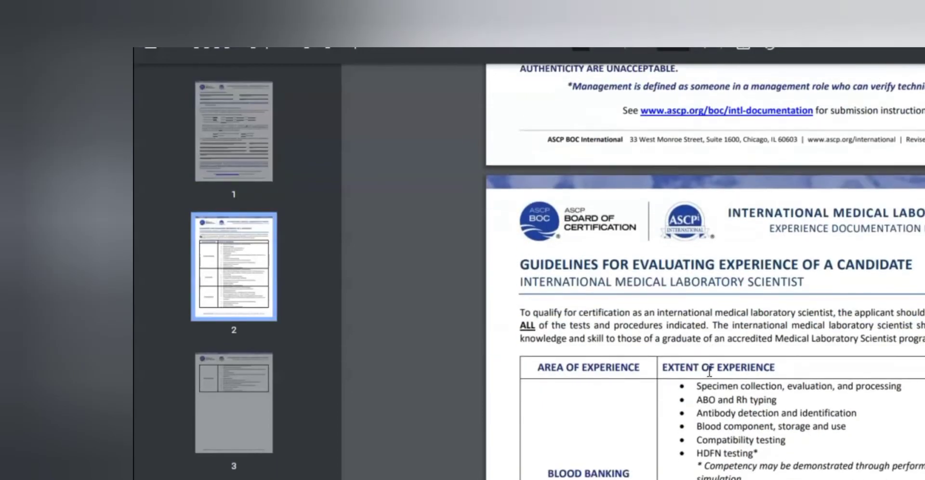
pyautogui.scroll(4, 709, 371)
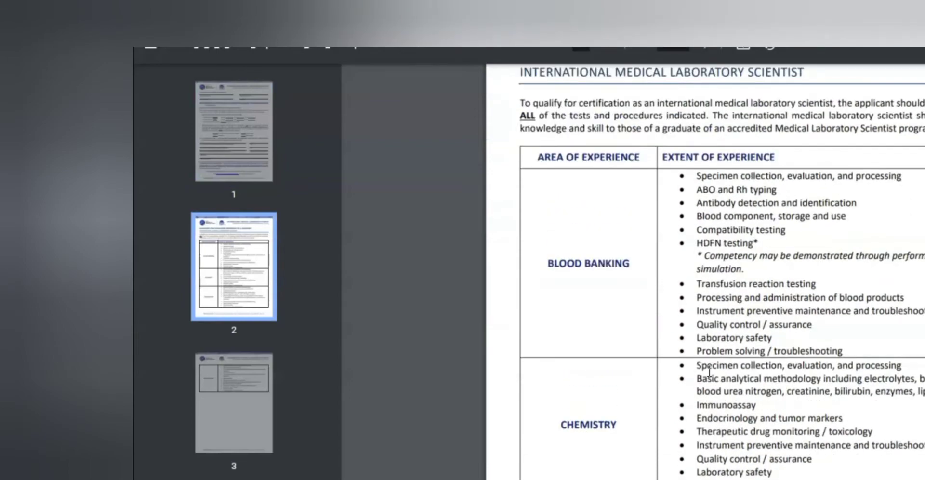
pyautogui.scroll(12, 709, 371)
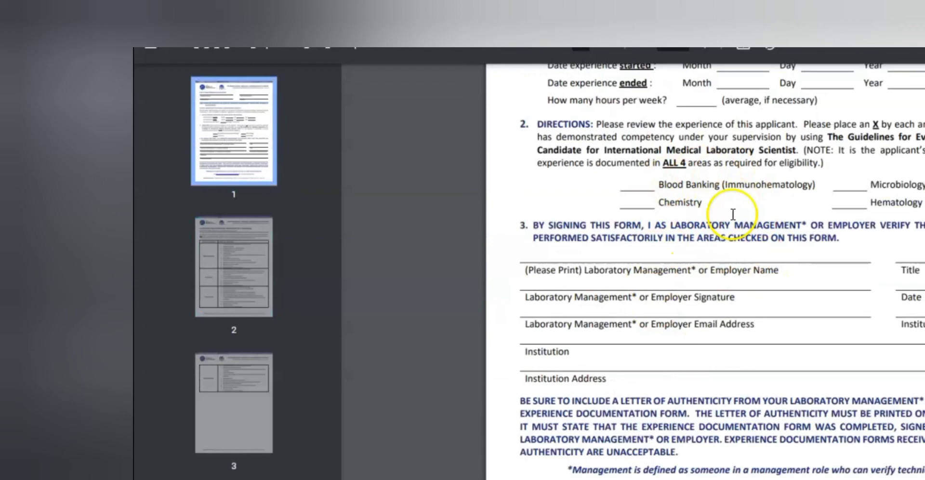
pyautogui.scroll(-14, 755, 463)
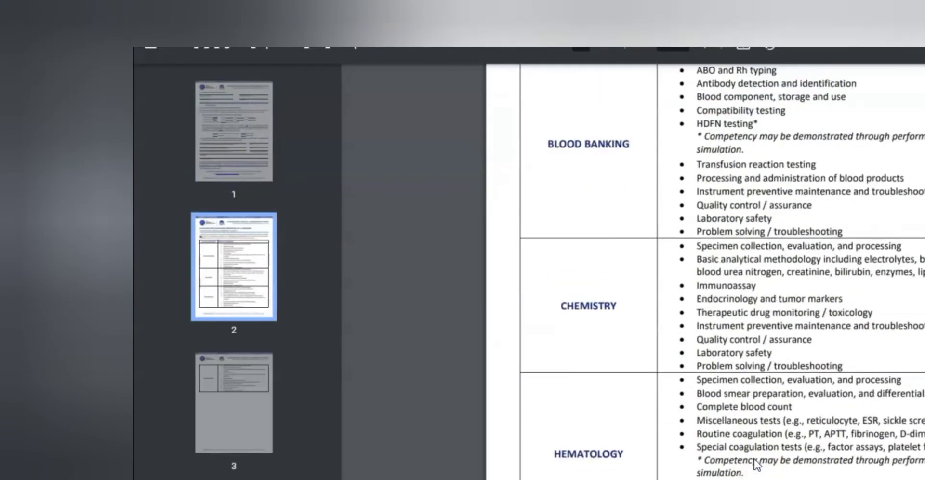
pyautogui.scroll(3, 742, 460)
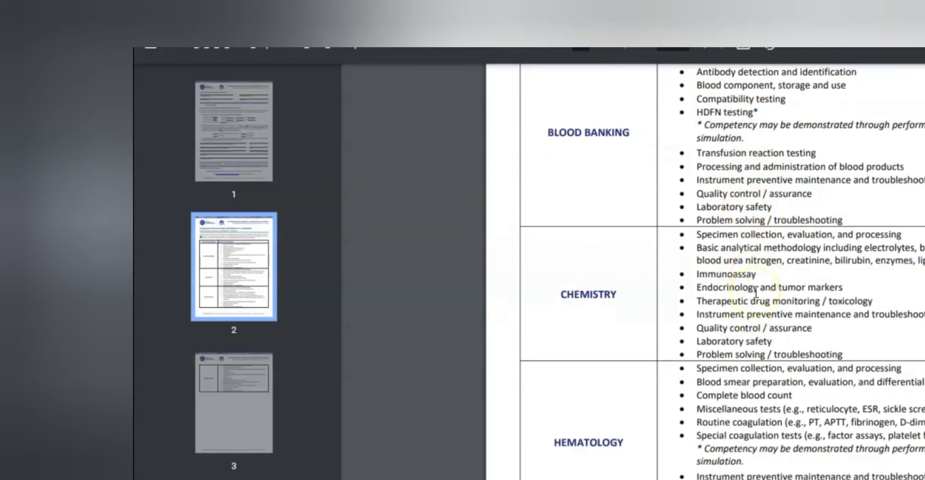
pyautogui.scroll(-6, 737, 289)
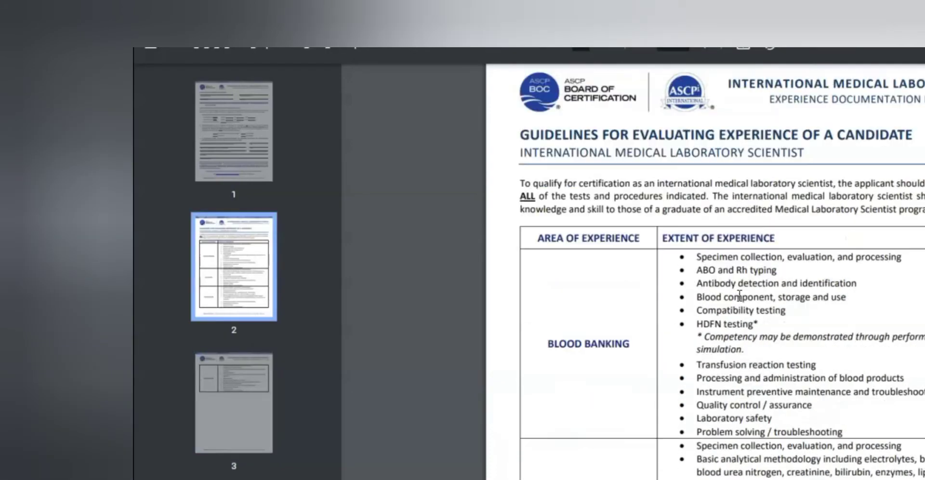
# Review the form's employer signature fields and the letter of authenticity instructions below them.
pyautogui.scroll(9, 737, 291)
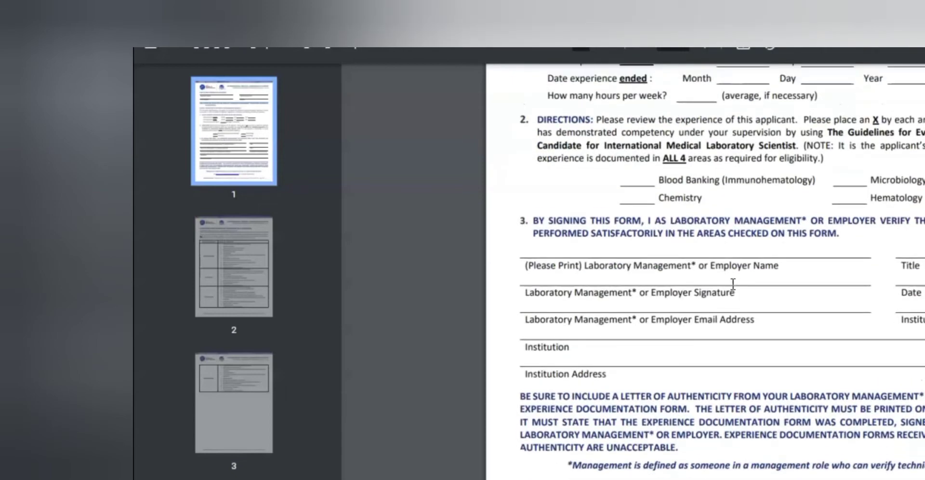
pyautogui.scroll(-3, 733, 284)
pyautogui.scroll(-2, 733, 284)
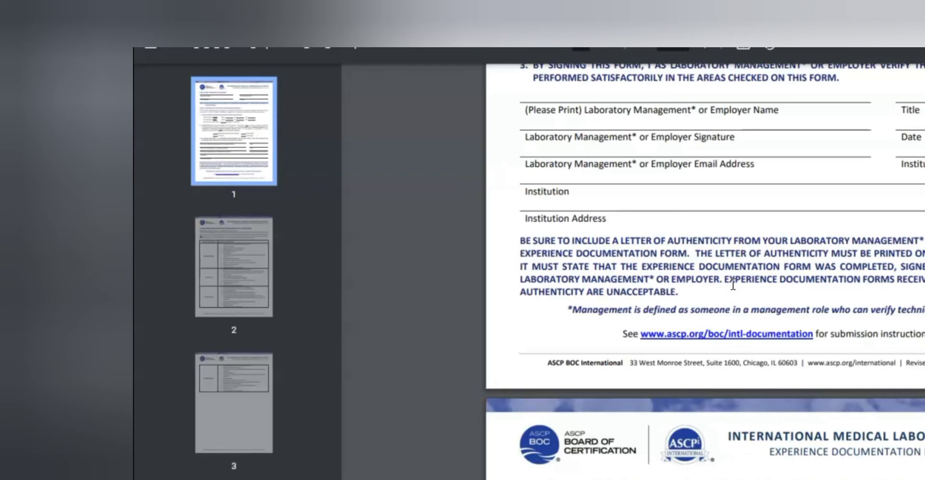
pyautogui.click(782, 261)
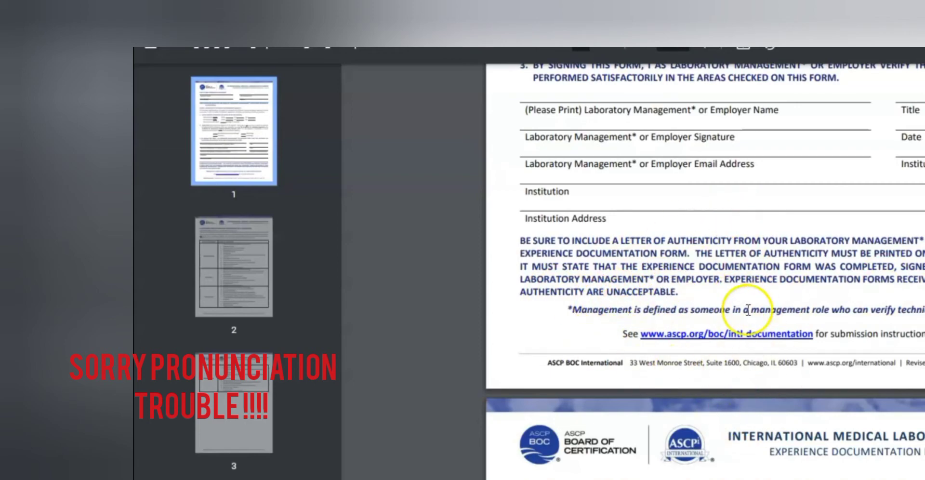
# From the MLS eligibility page, start an International Certification application and open the form for creating a new ASCP account.
pyautogui.scroll(10, 712, 248)
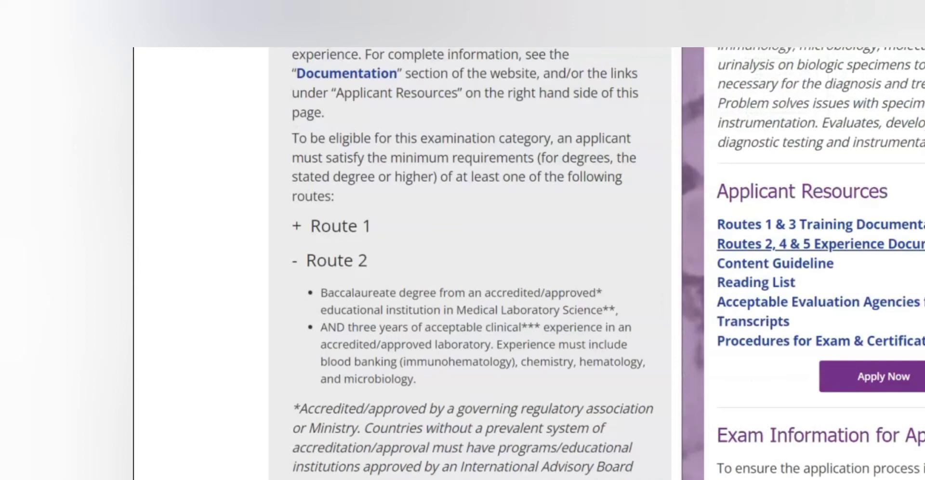
pyautogui.scroll(-5, 784, 346)
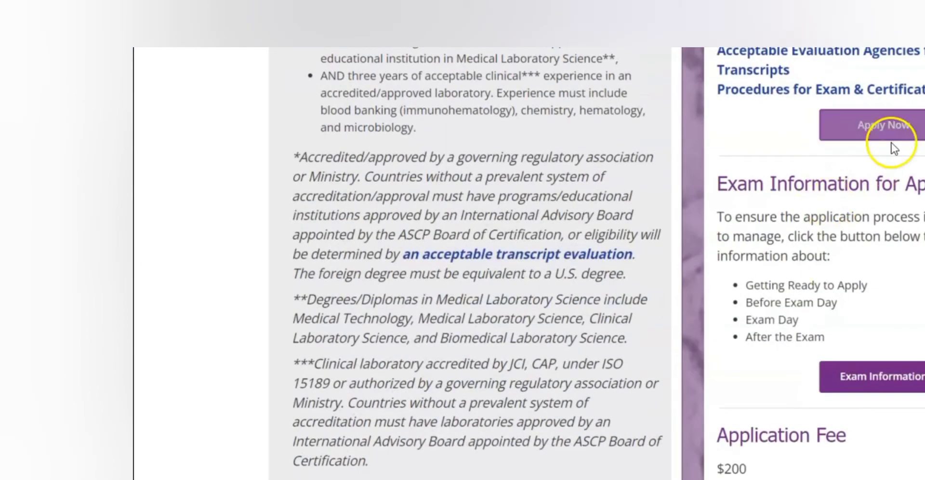
pyautogui.click(878, 121)
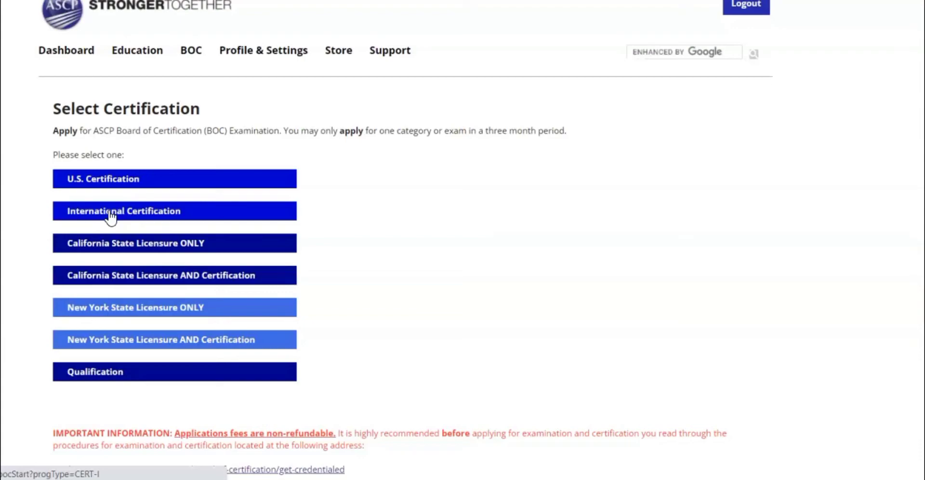
pyautogui.click(110, 212)
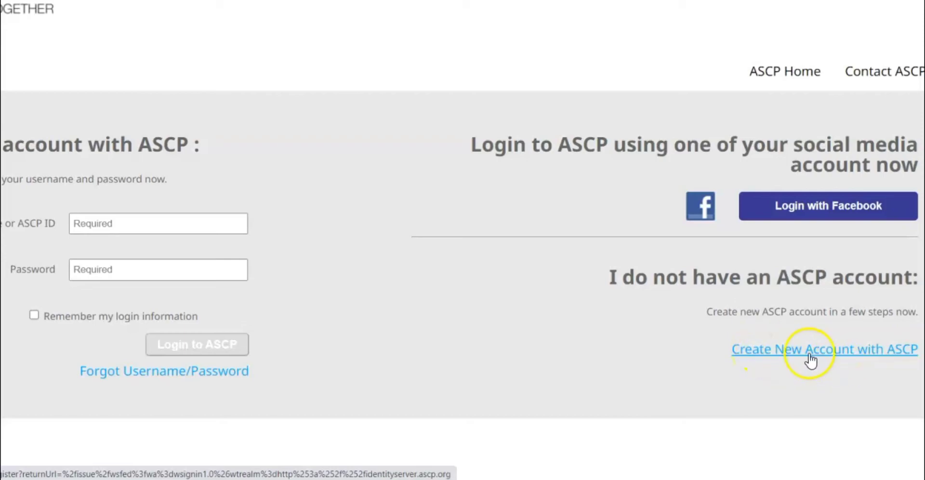
pyautogui.click(787, 354)
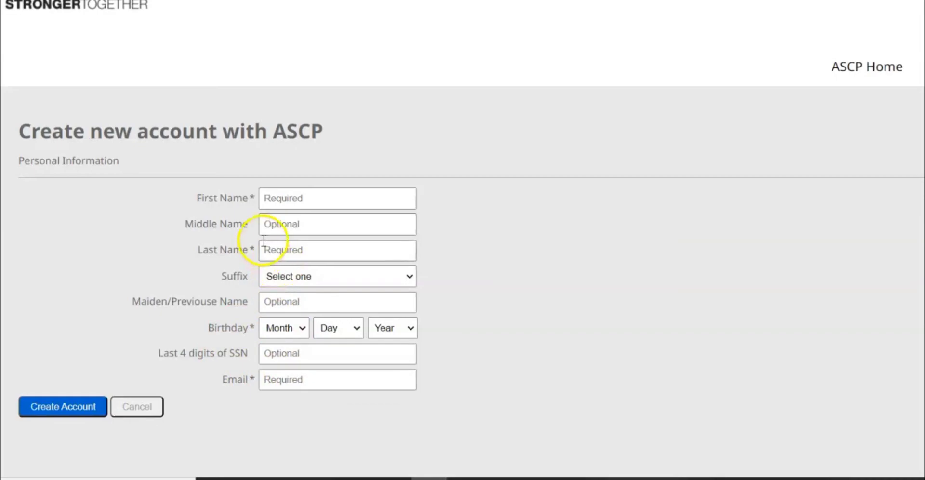
# Enter the applicant's first name and last name in the new account form.
pyautogui.click(283, 198)
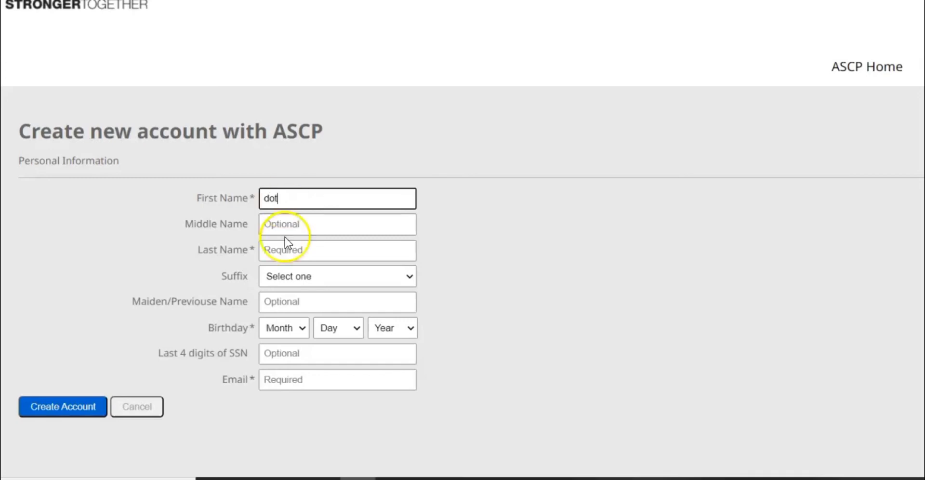
pyautogui.click(282, 251)
pyautogui.write('moh')
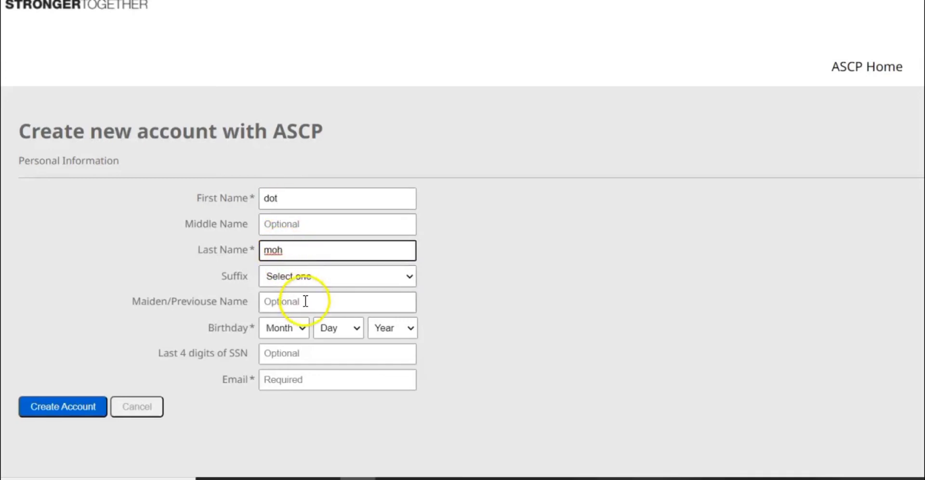
# Set the applicant's month, day and year of birth in the personal information form.
pyautogui.click(303, 328)
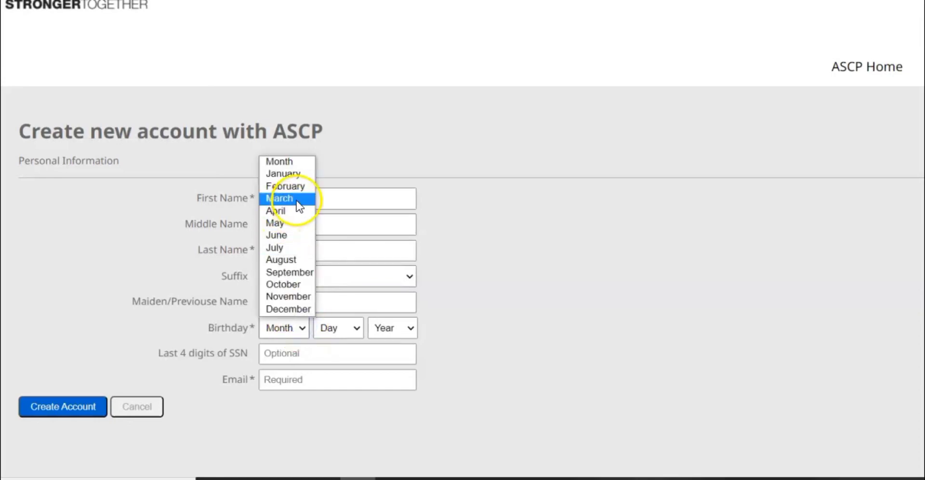
pyautogui.click(300, 174)
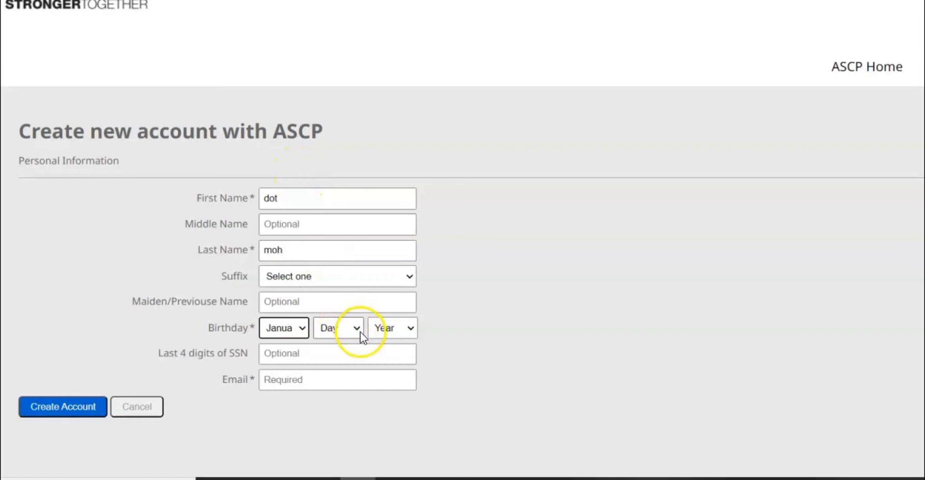
pyautogui.click(361, 331)
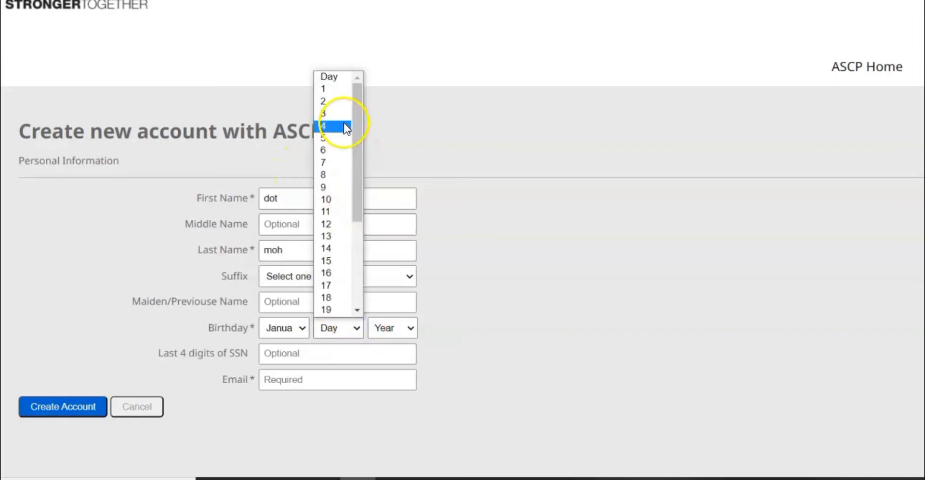
pyautogui.click(336, 92)
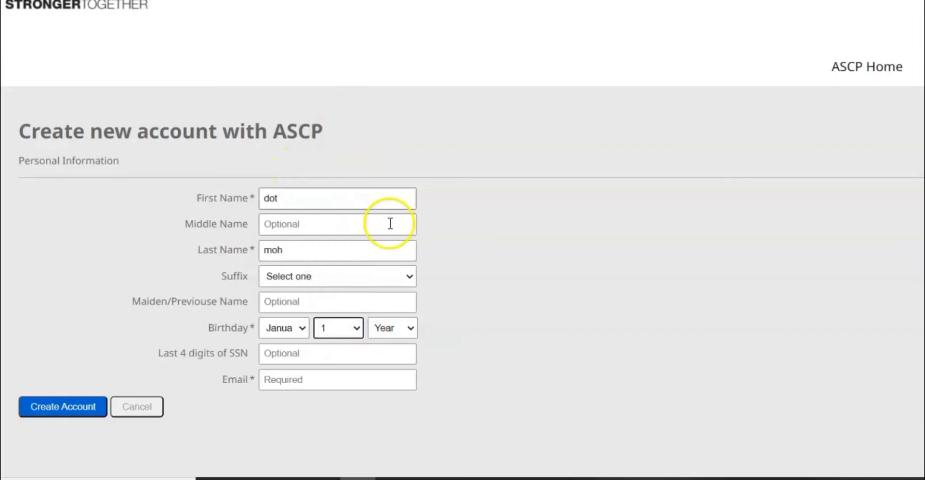
pyautogui.click(411, 331)
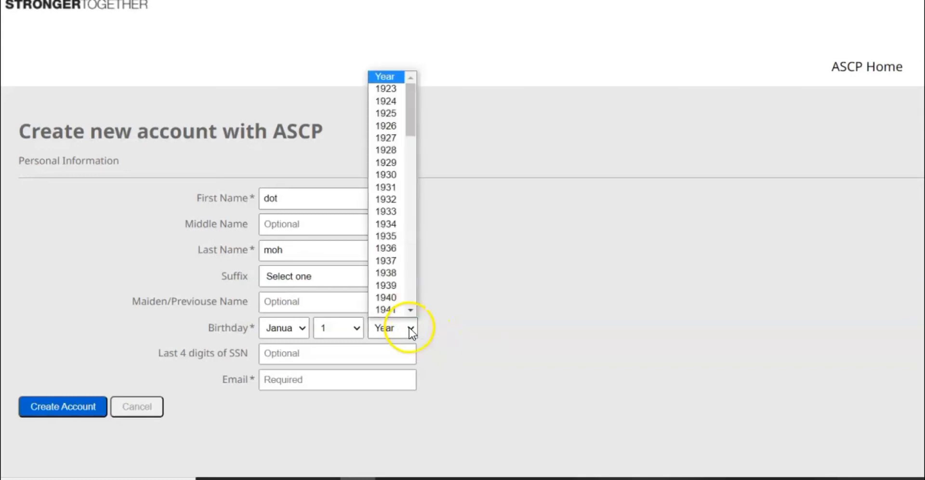
pyautogui.click(397, 176)
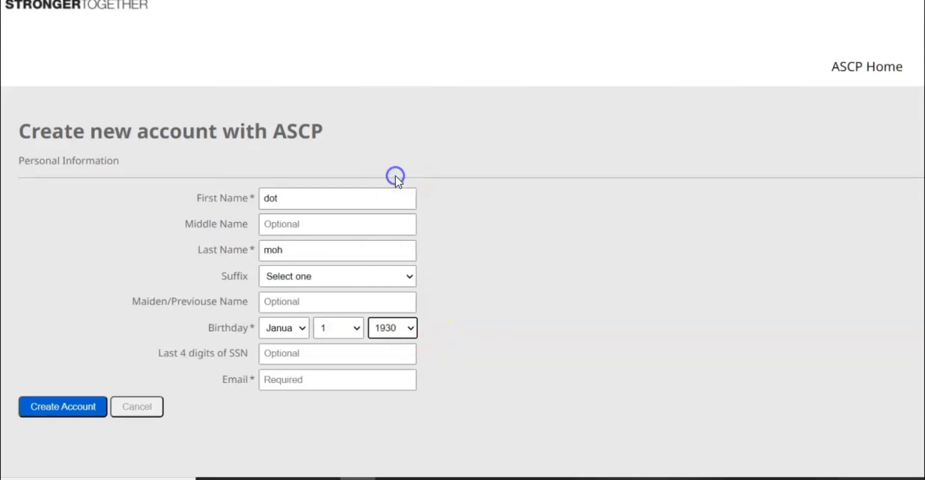
pyautogui.click(411, 331)
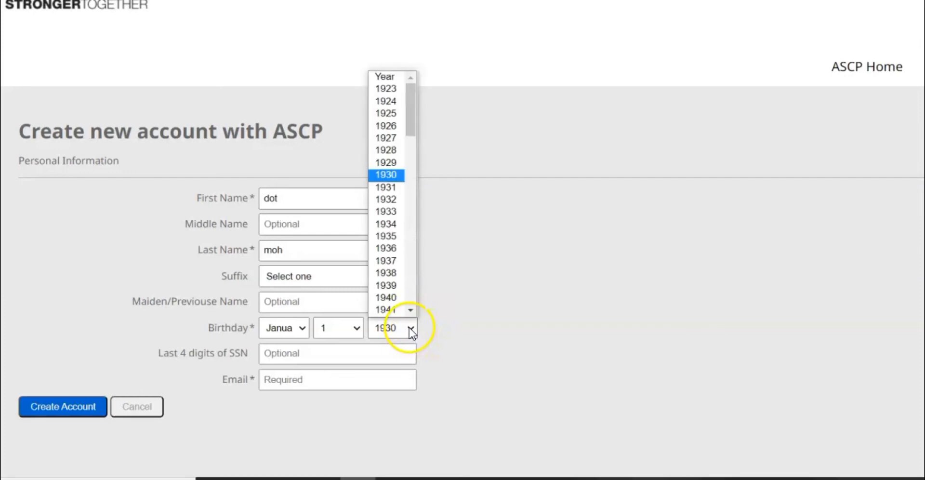
pyautogui.click(415, 301)
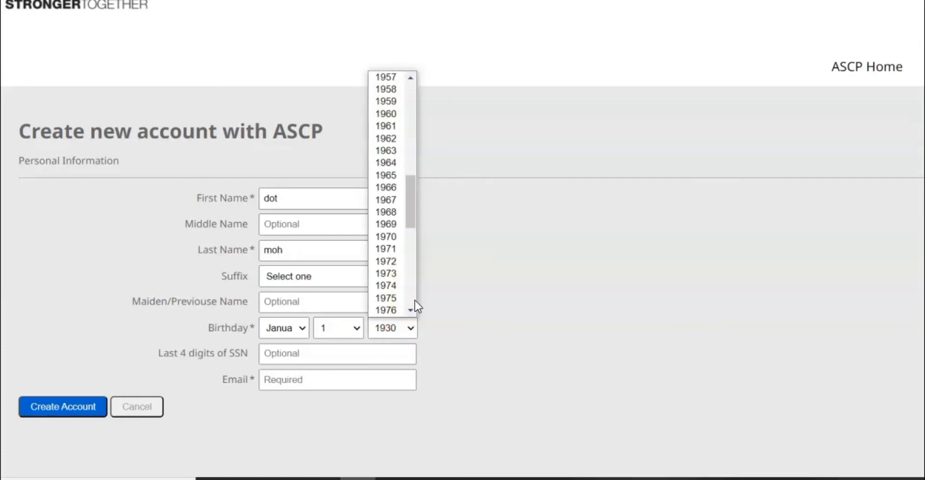
pyautogui.scroll(-10, 415, 300)
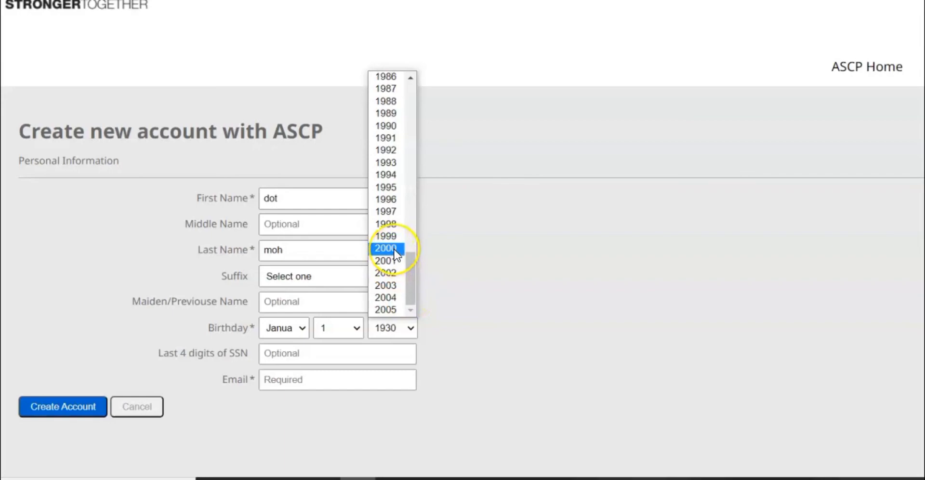
pyautogui.click(391, 248)
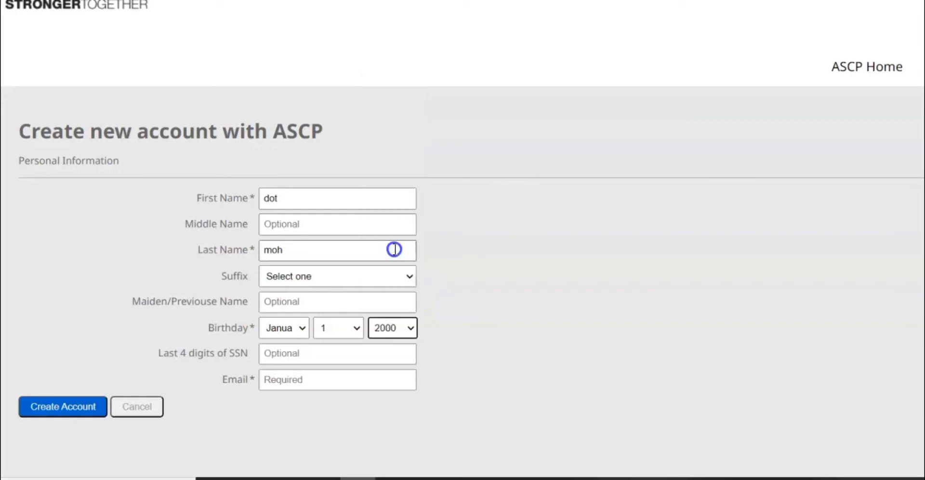
# Enter the applicant's e-mail address and submit the personal information to continue creating the account.
pyautogui.click(289, 379)
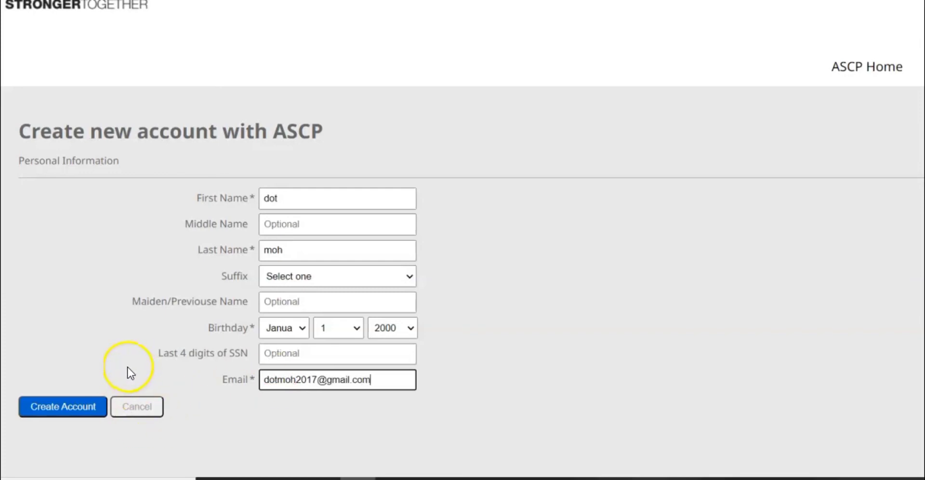
pyautogui.click(76, 407)
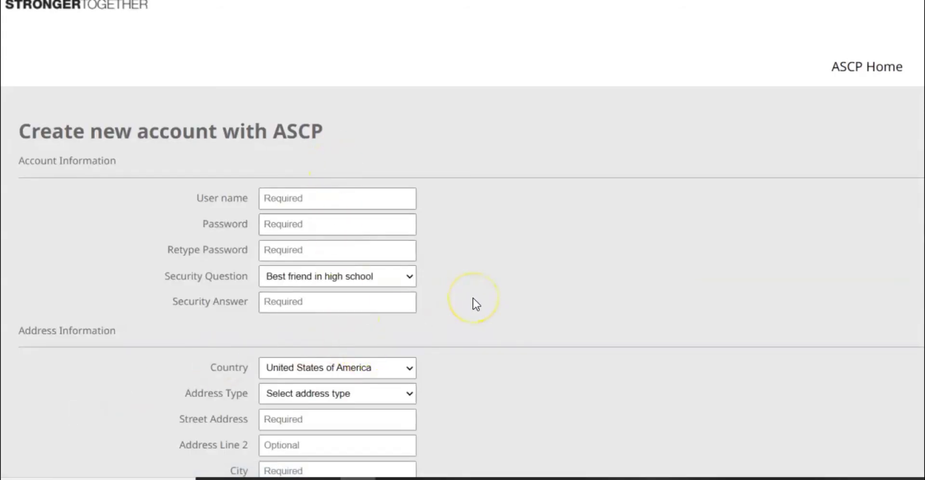
# Look through the account, address and demographic sections of the new account form.
pyautogui.scroll(-10, 477, 304)
pyautogui.scroll(8, 476, 304)
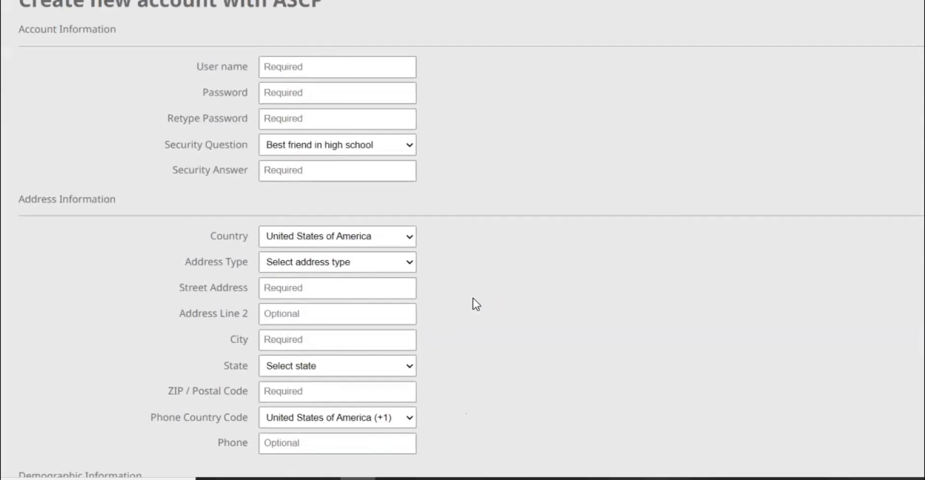
pyautogui.scroll(2, 476, 304)
pyautogui.scroll(-7, 477, 304)
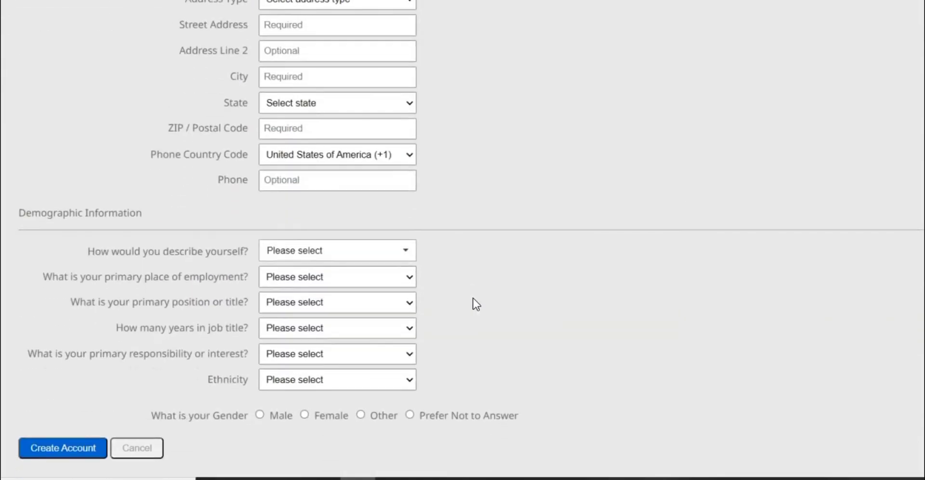
pyautogui.scroll(4, 477, 304)
pyautogui.scroll(4, 477, 304)
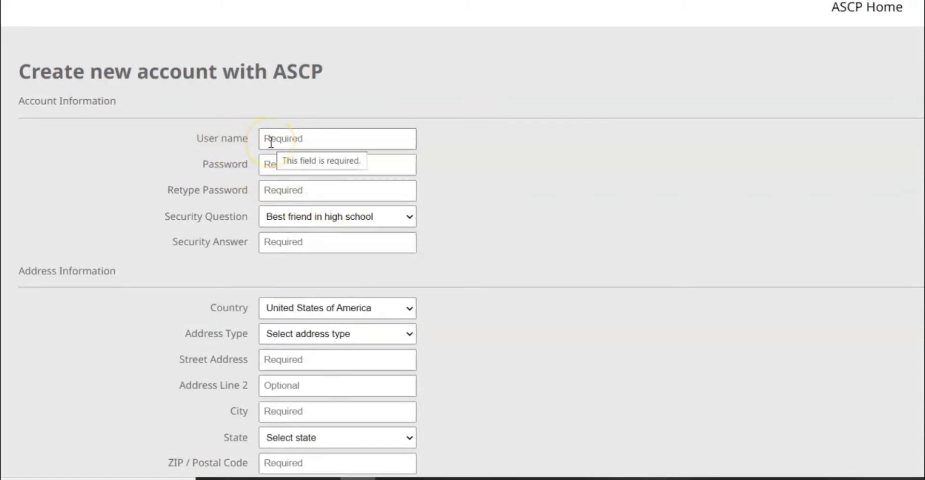
# Review the user name and password fields and the choices offered for the security question.
pyautogui.click(267, 167)
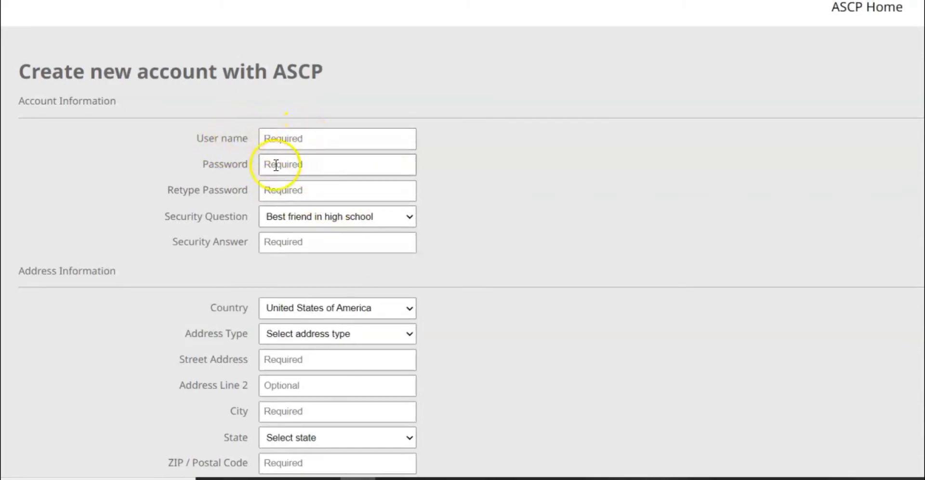
pyautogui.click(282, 192)
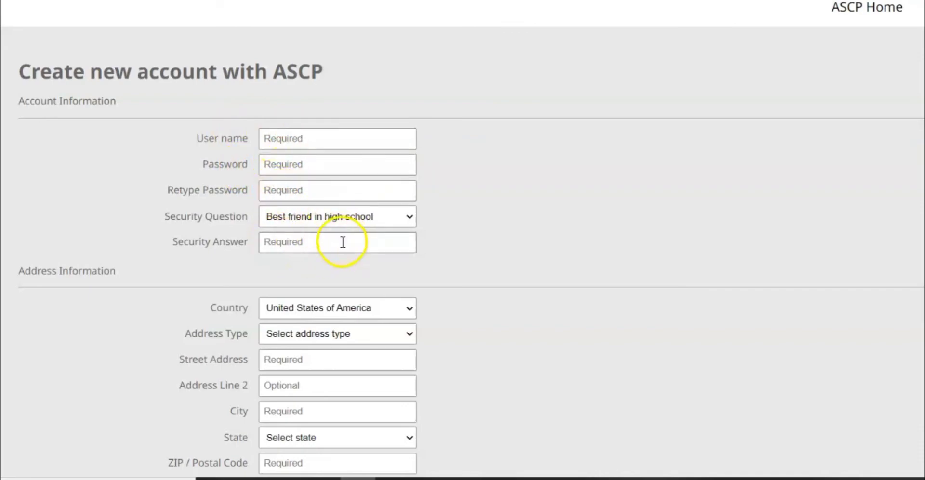
pyautogui.click(409, 218)
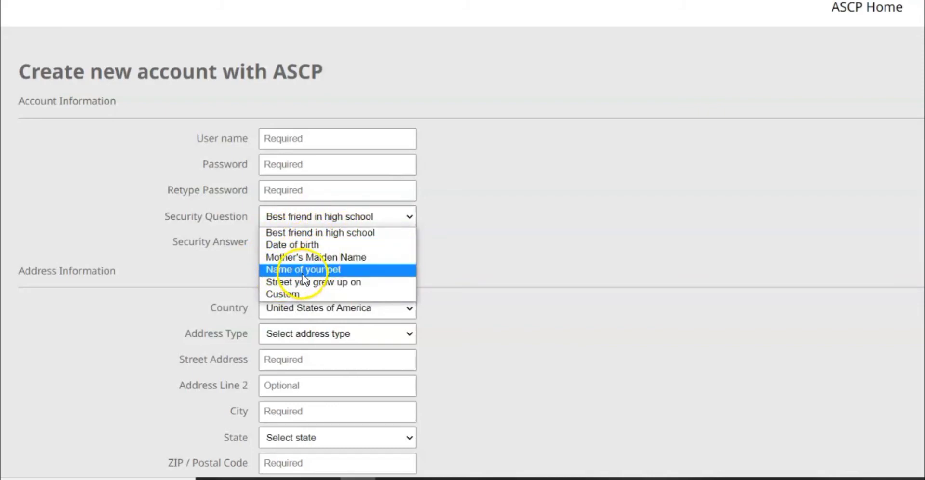
pyautogui.click(410, 221)
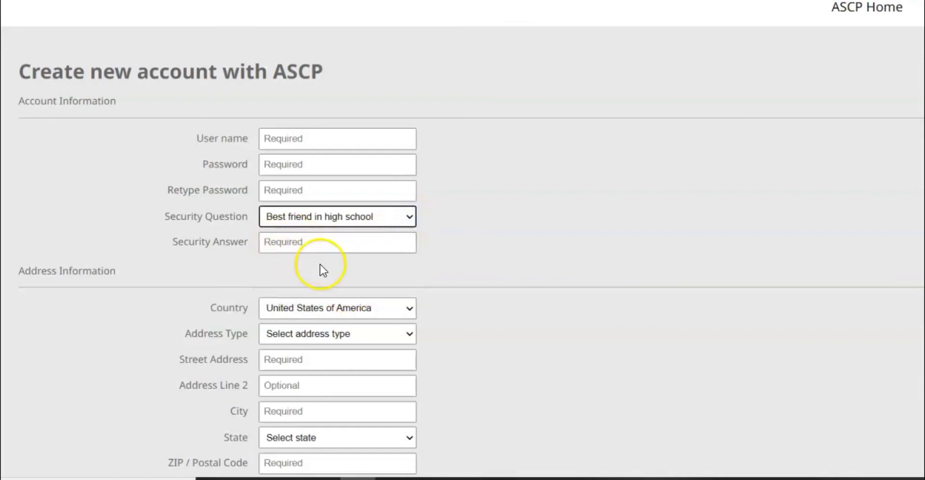
# Examine the address fields and all the choices for how the applicant would describe themselves, including Technologist/MLS.
pyautogui.scroll(-3, 480, 302)
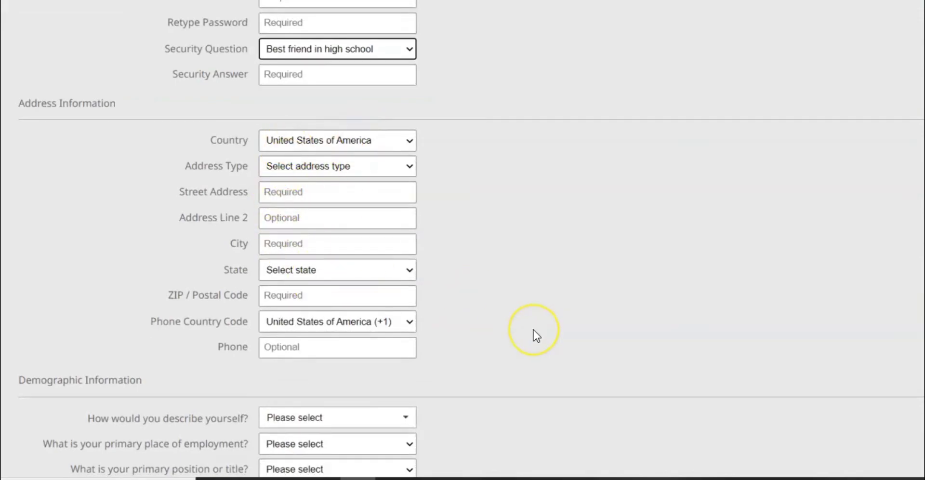
pyautogui.scroll(-4, 537, 336)
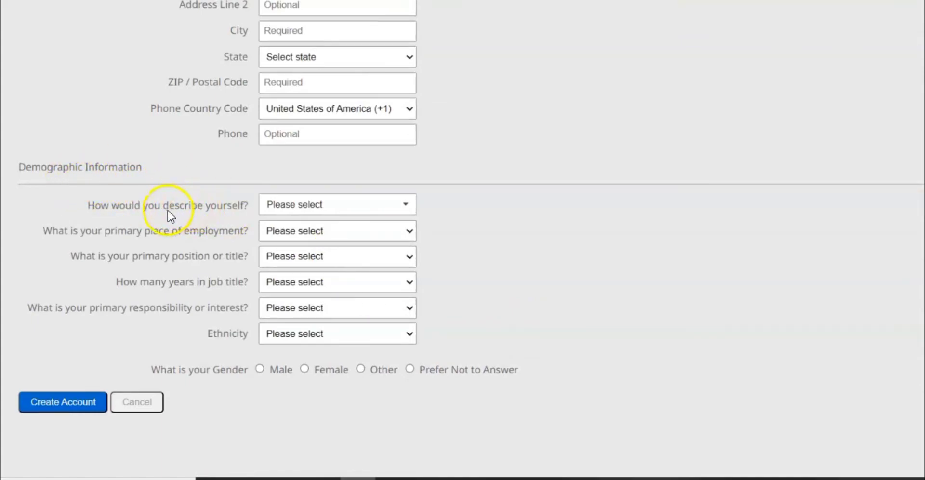
pyautogui.click(409, 210)
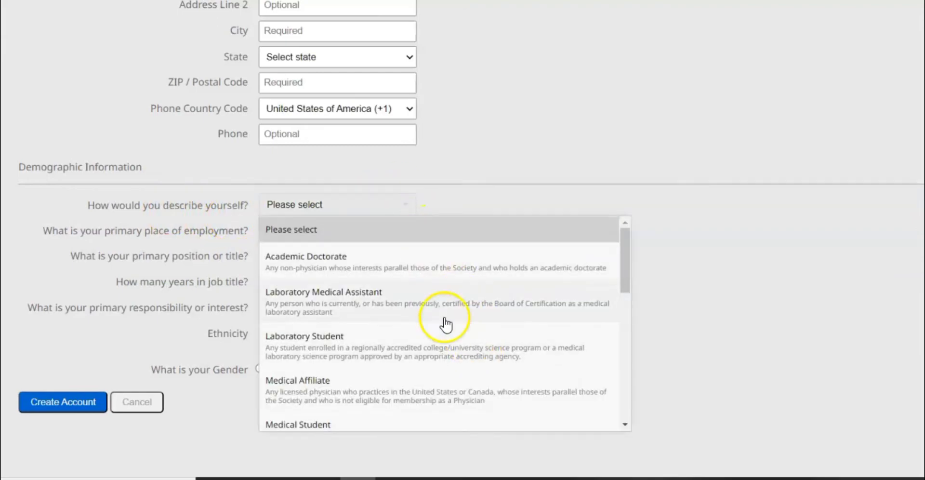
pyautogui.click(622, 423)
pyautogui.click(622, 422)
pyautogui.click(622, 422)
pyautogui.click(622, 423)
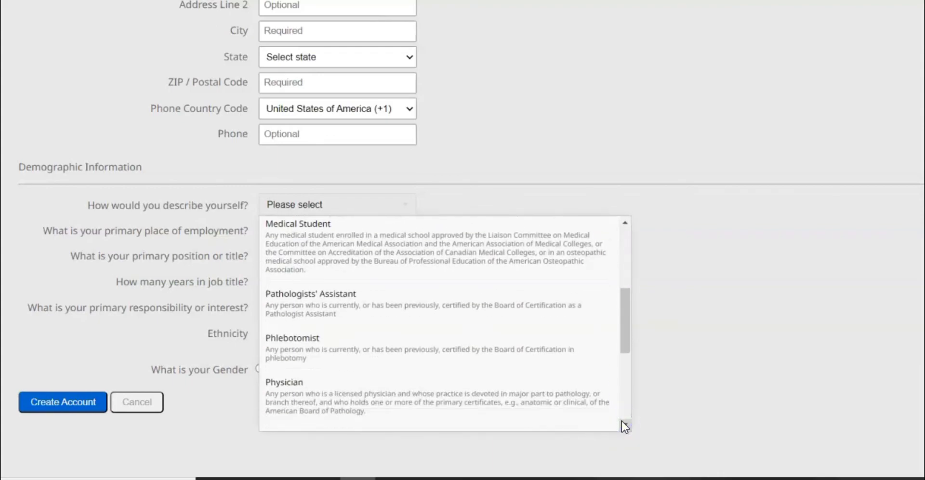
pyautogui.click(623, 422)
pyautogui.click(622, 422)
pyautogui.click(622, 422)
pyautogui.click(623, 422)
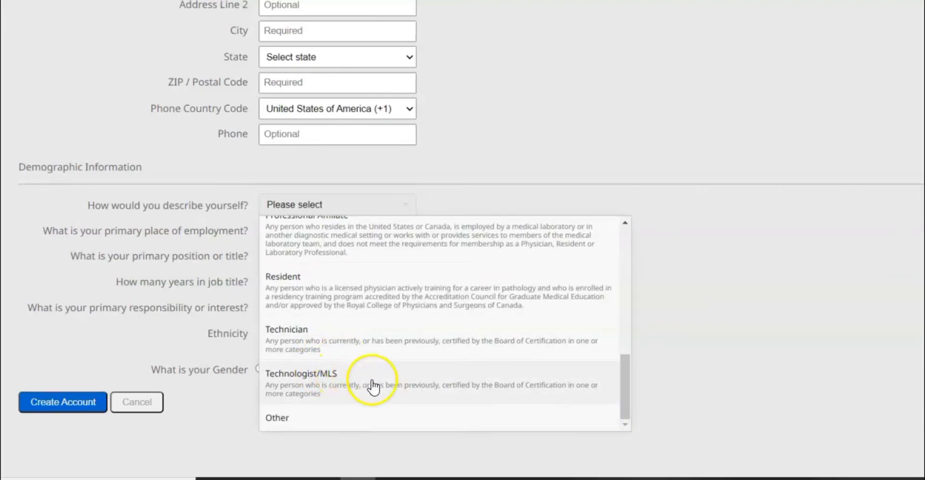
pyautogui.click(539, 175)
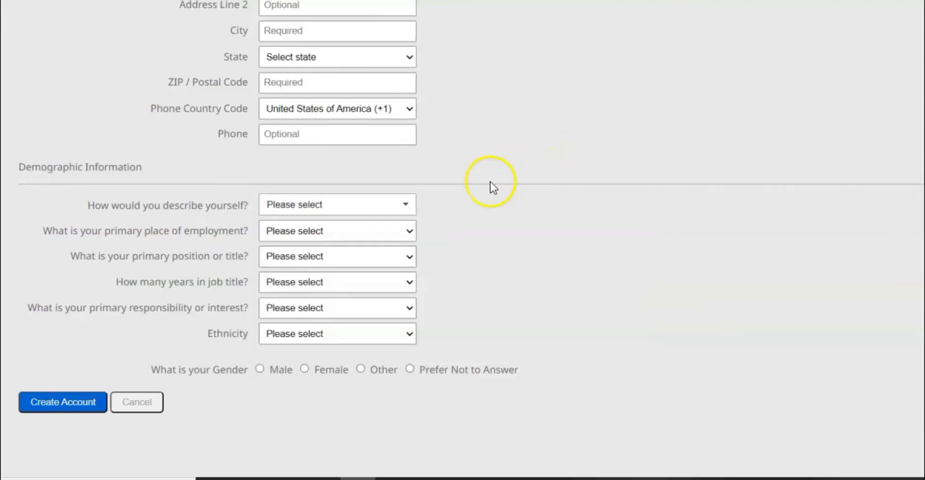
# Examine the choices for primary place of employment and for primary position or title without selecting any.
pyautogui.click(410, 235)
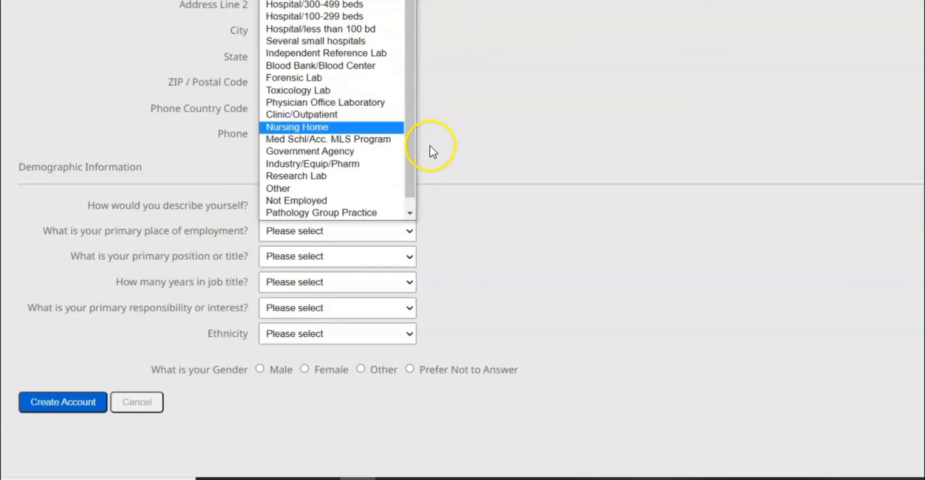
pyautogui.click(493, 216)
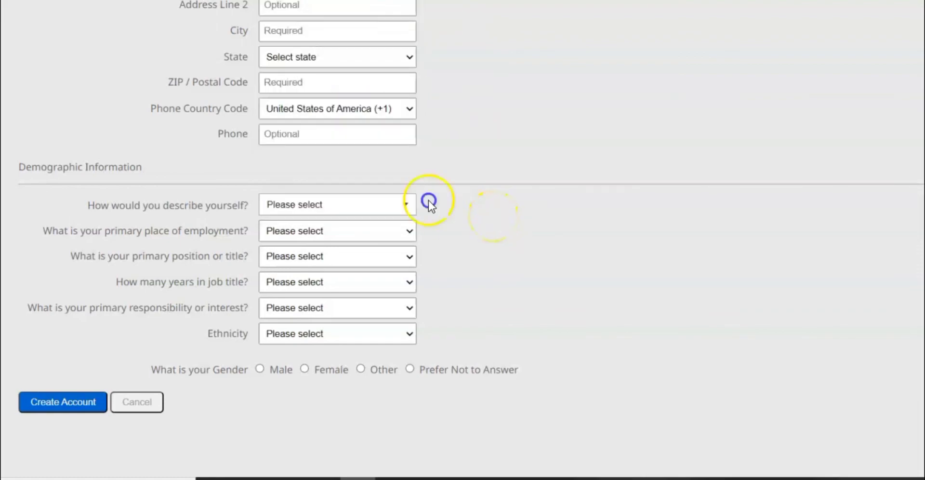
pyautogui.click(409, 256)
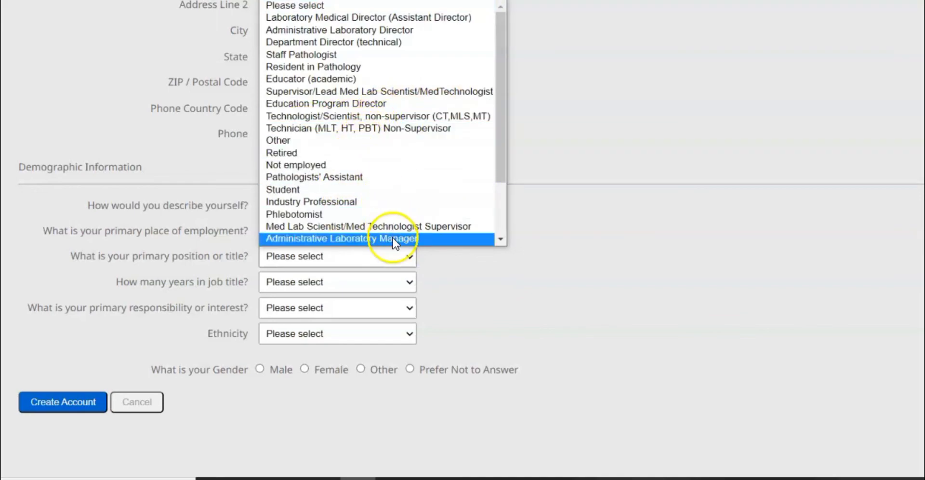
pyautogui.scroll(-1, 487, 249)
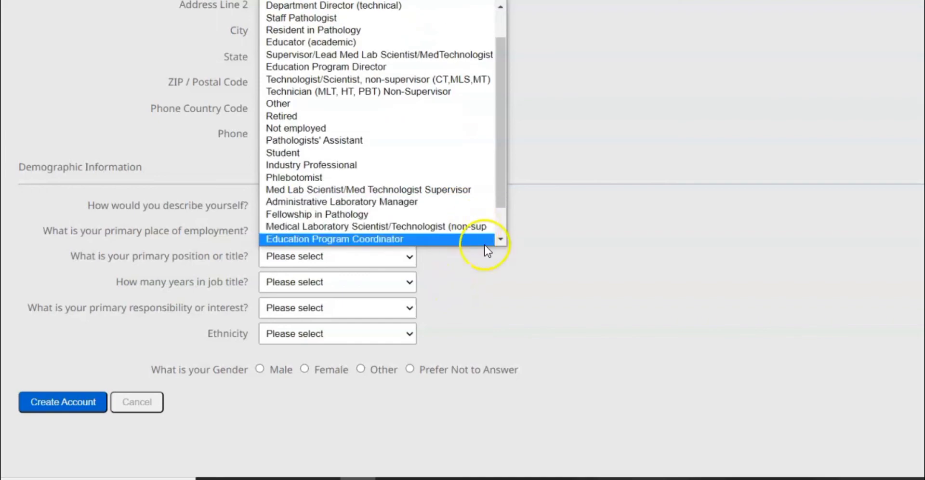
pyautogui.click(522, 277)
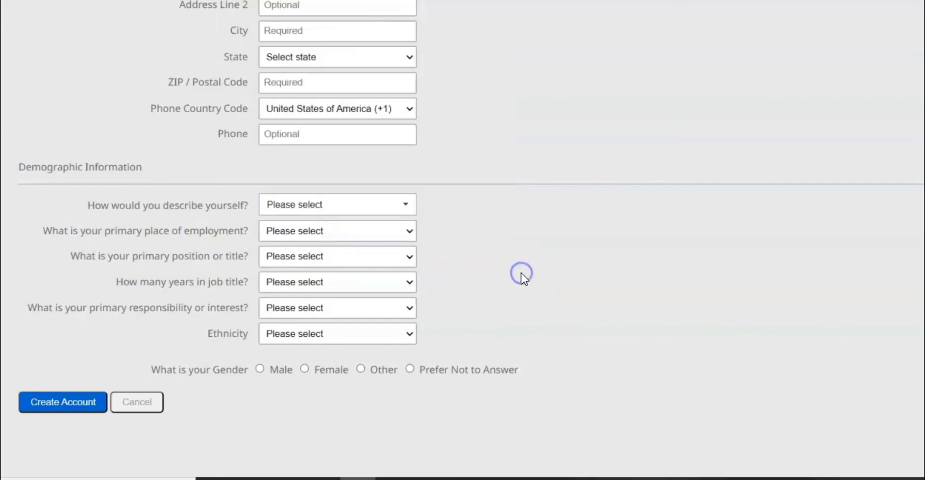
# Examine the choices for years in job title and for primary responsibility or interest without selecting any.
pyautogui.click(411, 283)
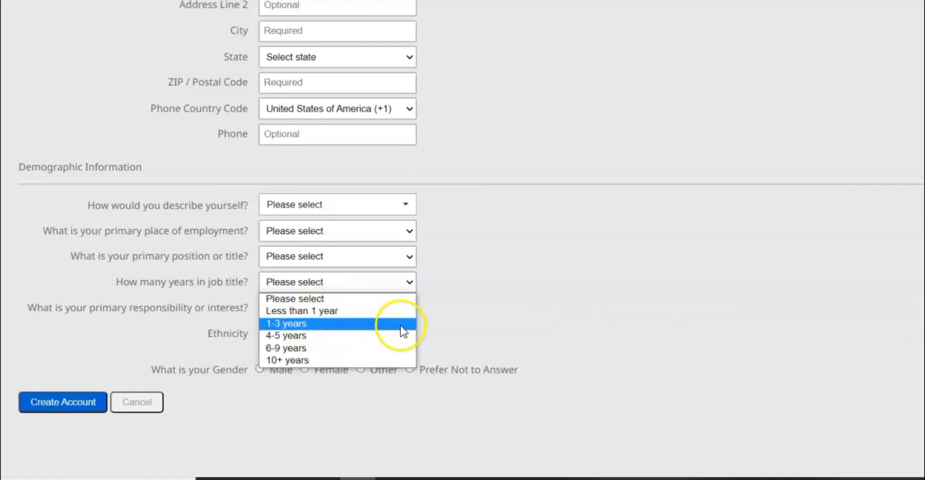
pyautogui.click(450, 314)
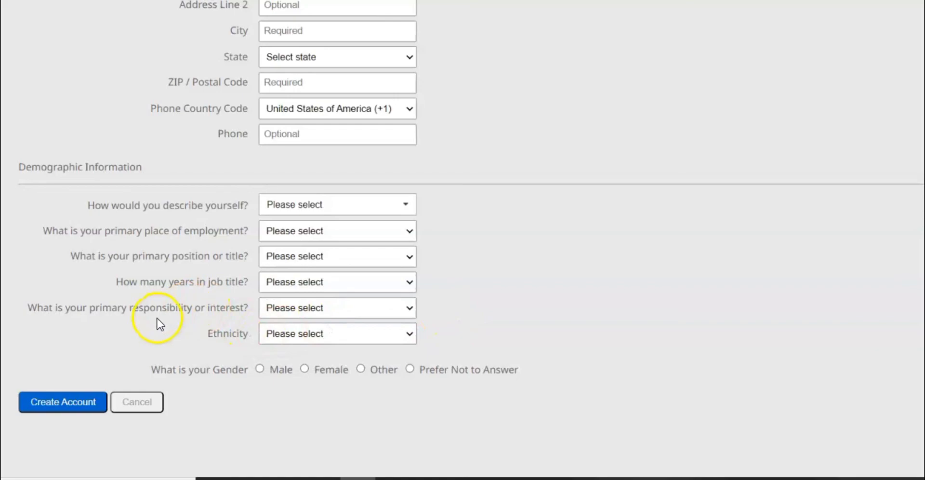
pyautogui.click(415, 310)
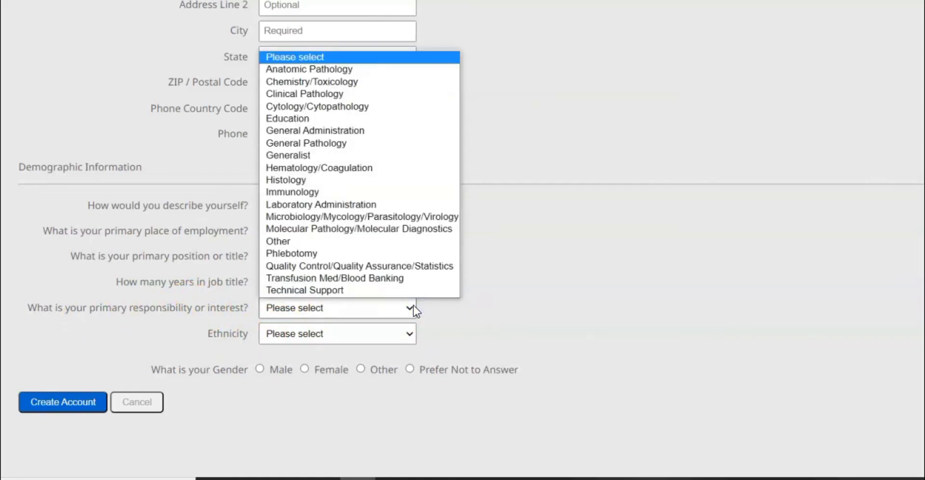
pyautogui.click(427, 148)
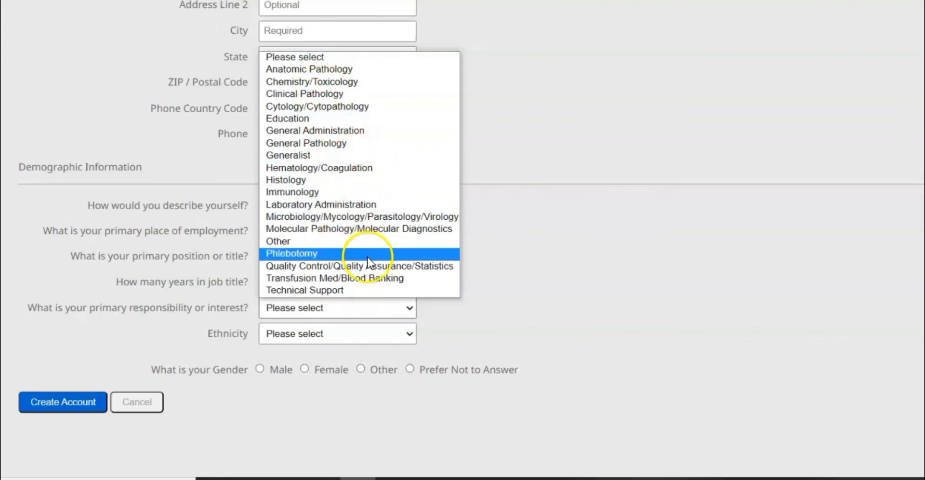
pyautogui.click(438, 322)
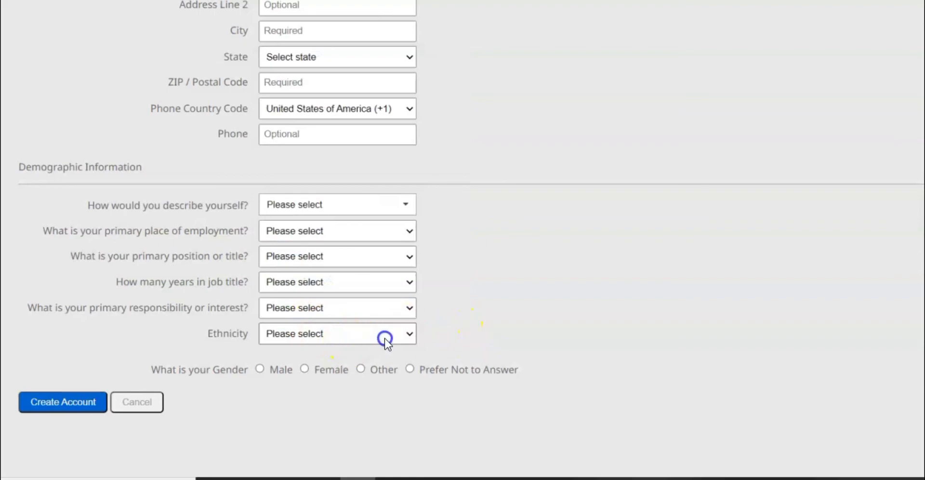
# Examine the choices offered for ethnicity in the demographic information without selecting any.
pyautogui.click(409, 335)
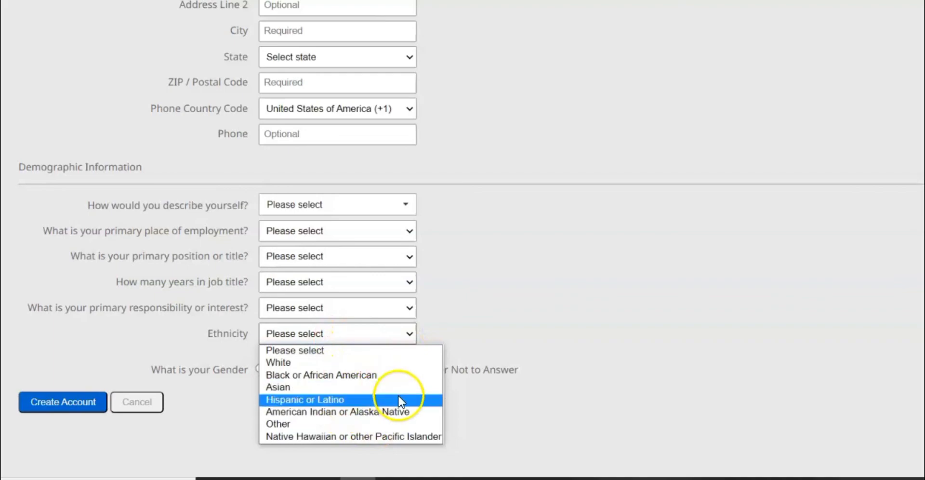
pyautogui.press('Up')
pyautogui.press('Up')
pyautogui.press('Up')
pyautogui.click(407, 335)
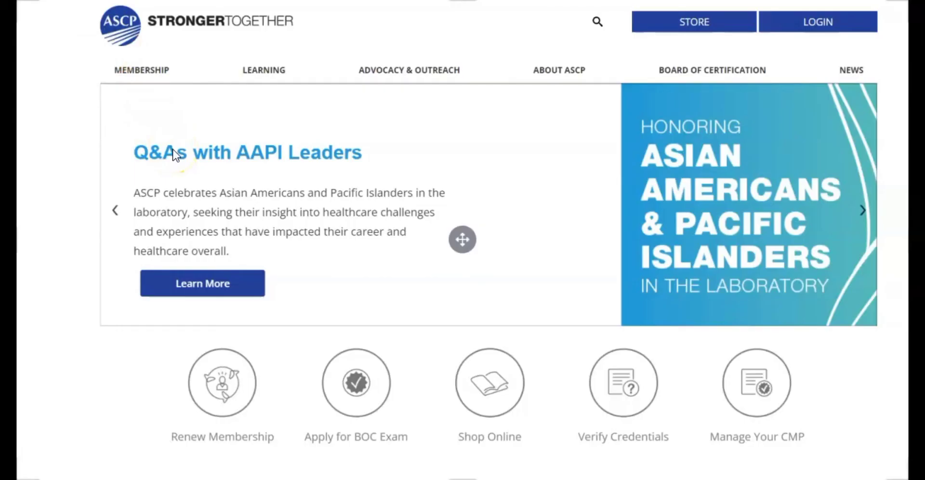
pyautogui.scroll(-2, 176, 154)
pyautogui.scroll(2, 176, 155)
pyautogui.scroll(-10, 176, 155)
pyautogui.scroll(10, 176, 155)
pyautogui.scroll(-10, 176, 154)
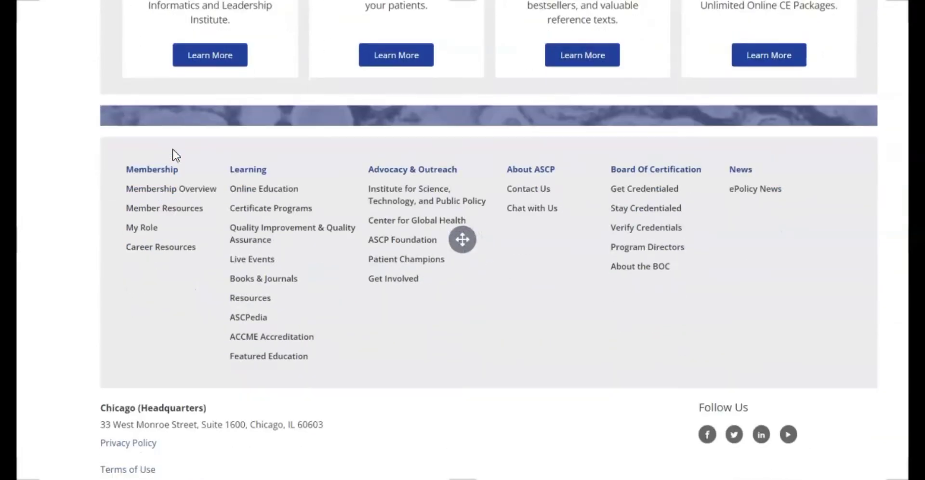
pyautogui.scroll(10, 176, 155)
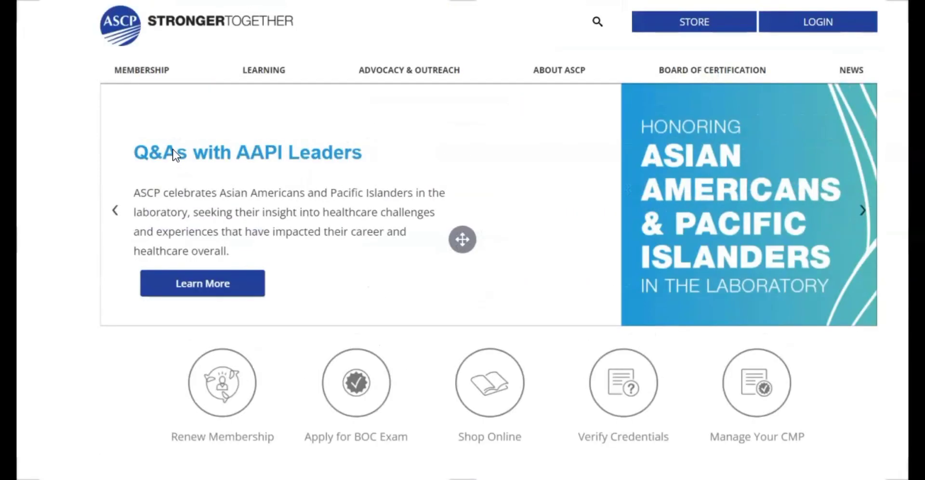
pyautogui.scroll(-10, 176, 154)
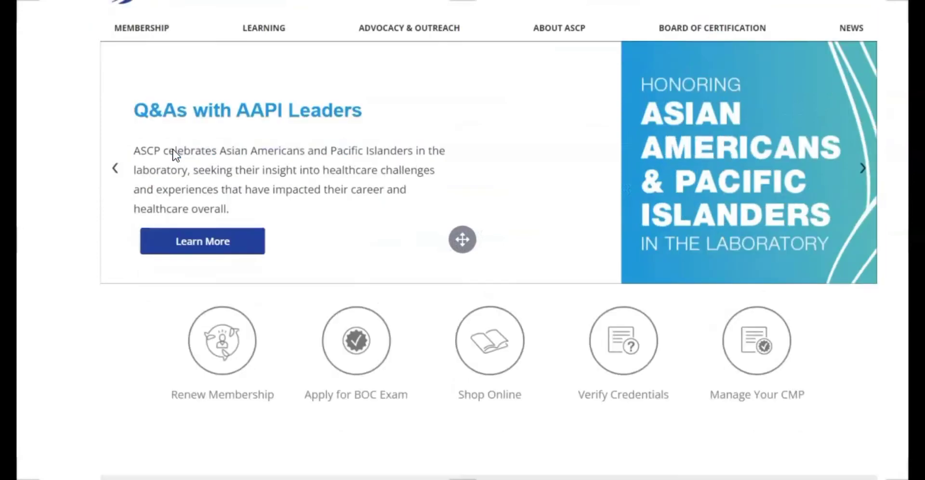
pyautogui.scroll(4, 176, 154)
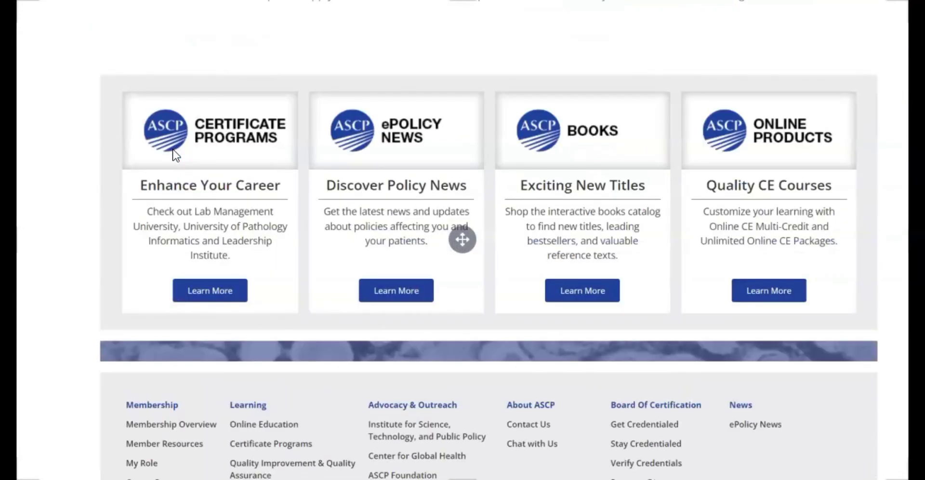
pyautogui.scroll(6, 176, 154)
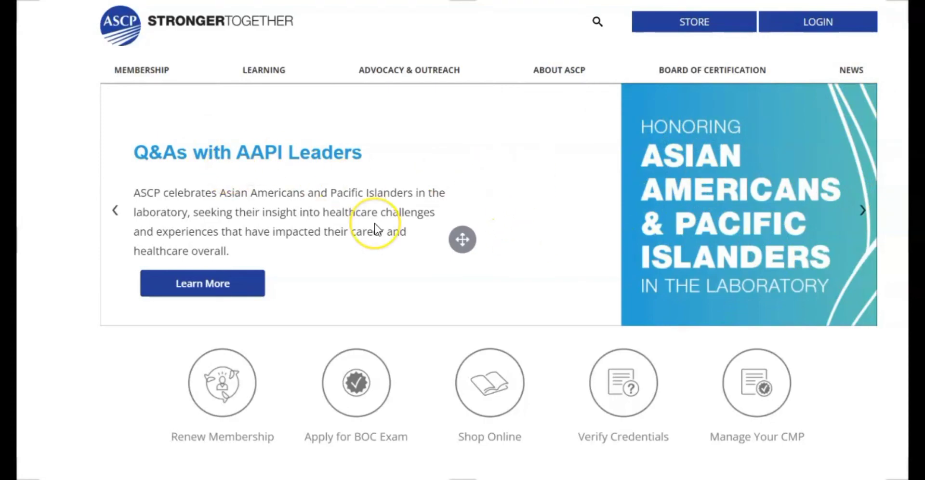
pyautogui.scroll(-20, 375, 230)
pyautogui.scroll(20, 376, 230)
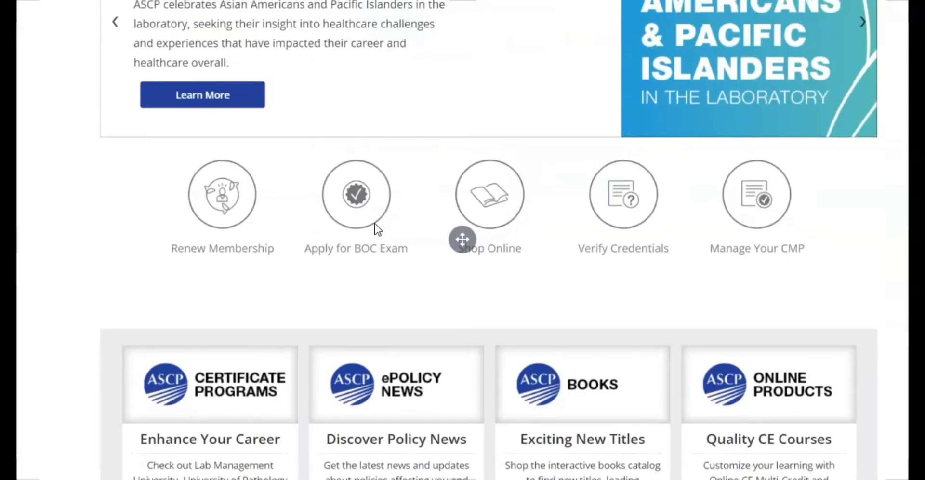
pyautogui.scroll(4, 378, 229)
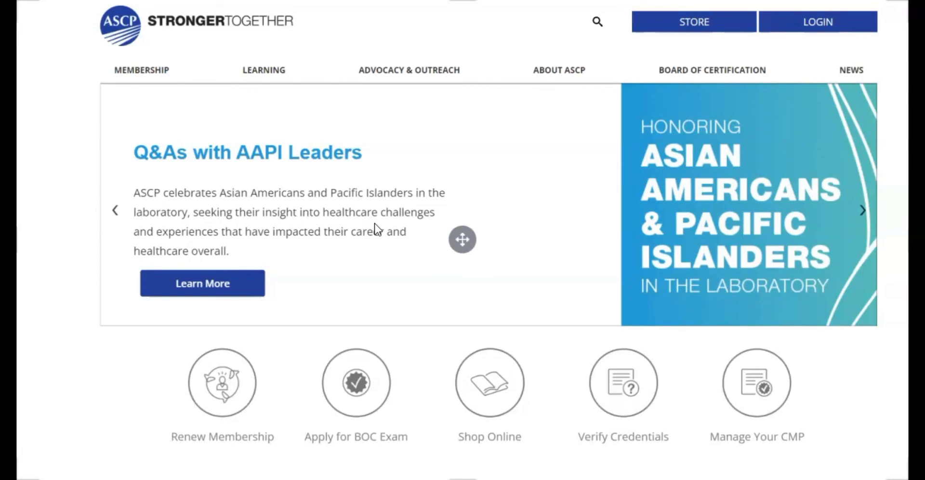
pyautogui.scroll(-4, 377, 229)
pyautogui.scroll(4, 377, 229)
pyautogui.scroll(-20, 376, 227)
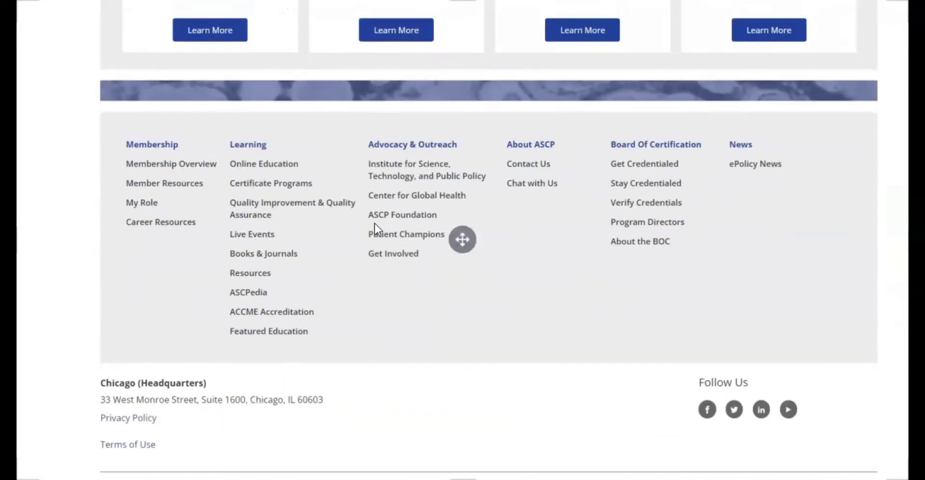
pyautogui.scroll(20, 375, 226)
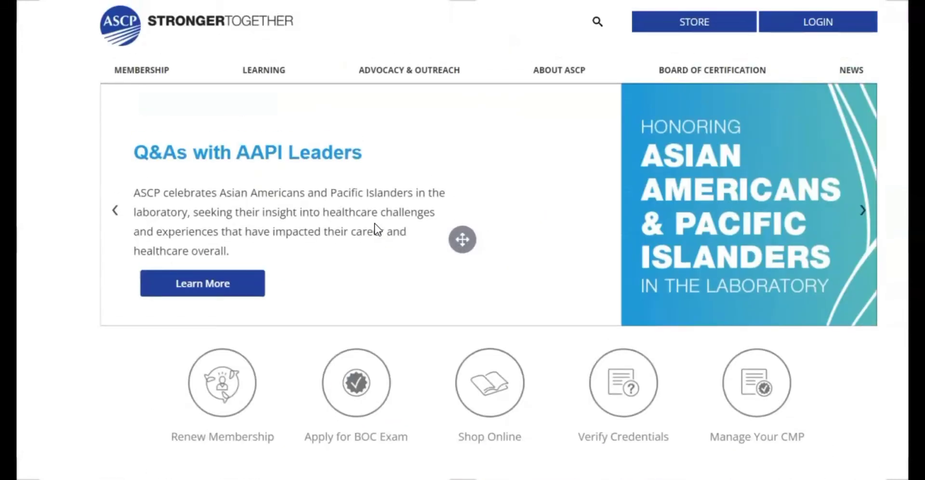
pyautogui.scroll(-20, 511, 225)
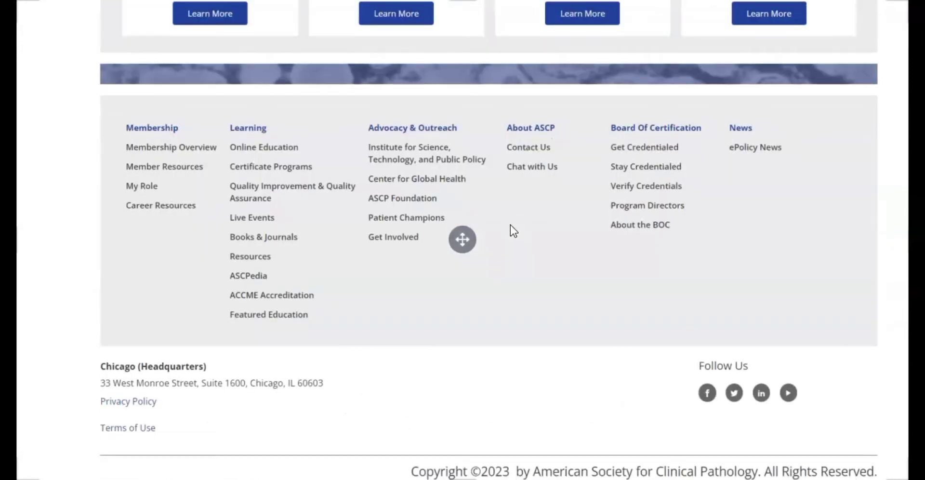
pyautogui.scroll(20, 511, 225)
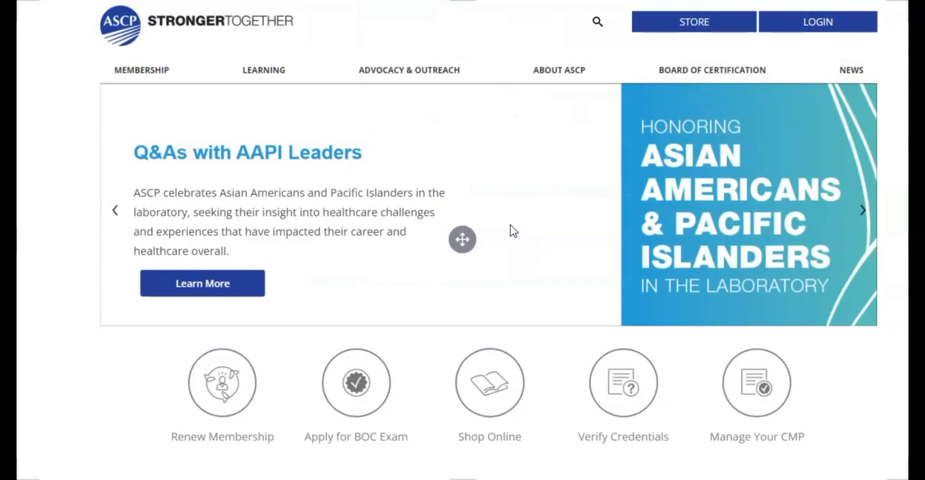
pyautogui.scroll(-5, 511, 225)
pyautogui.scroll(5, 511, 225)
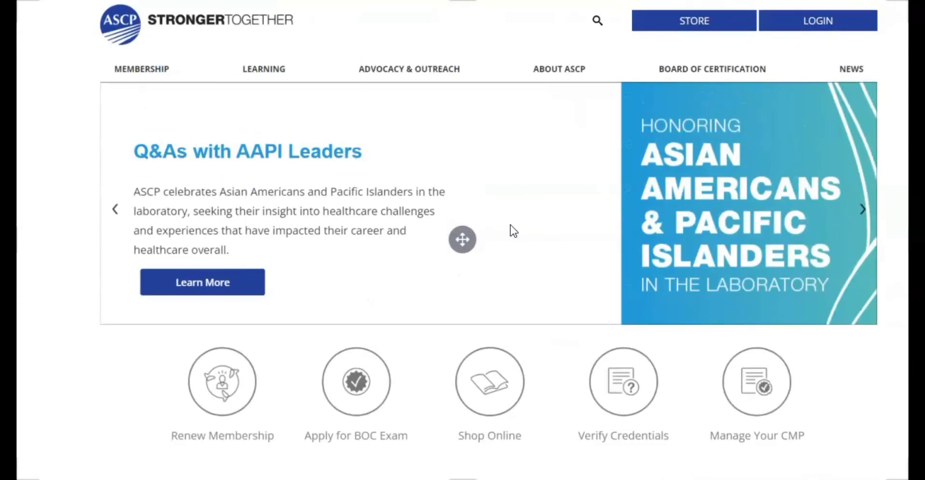
pyautogui.scroll(-8, 510, 224)
pyautogui.scroll(8, 510, 225)
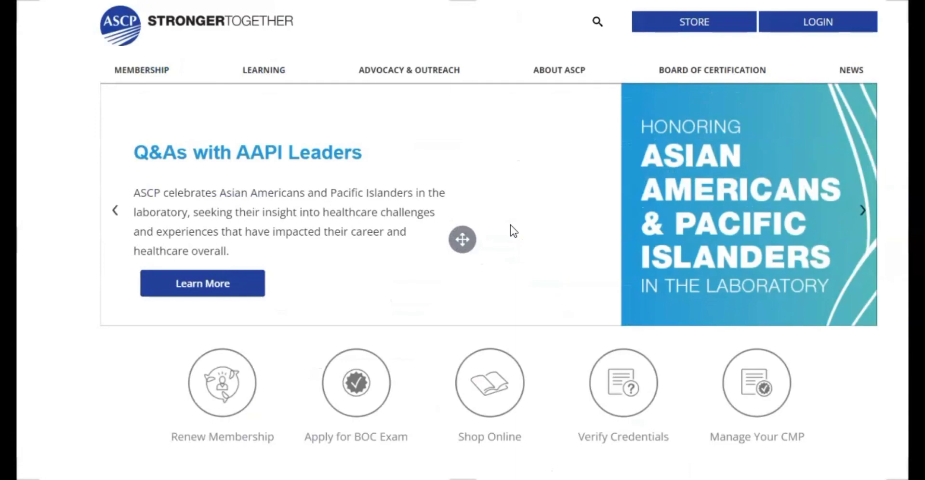
pyautogui.scroll(-5, 510, 224)
pyautogui.scroll(5, 511, 225)
pyautogui.scroll(-8, 510, 224)
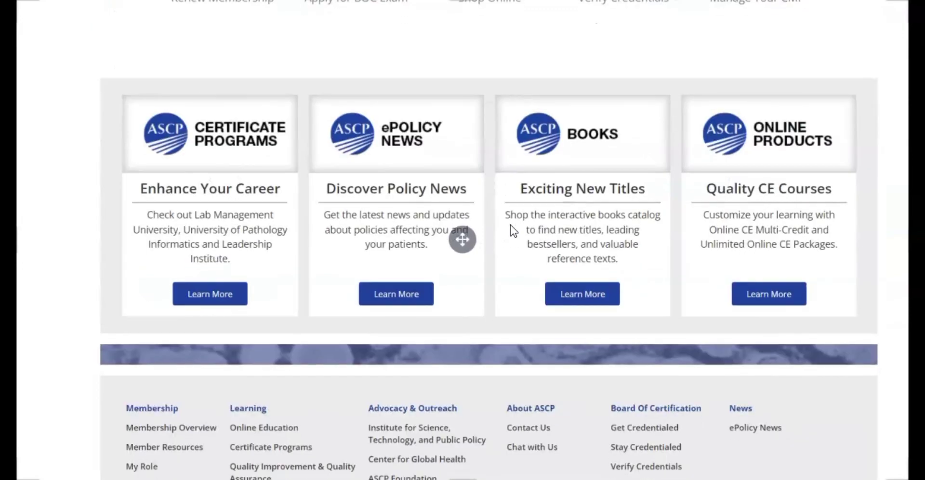
pyautogui.scroll(8, 510, 225)
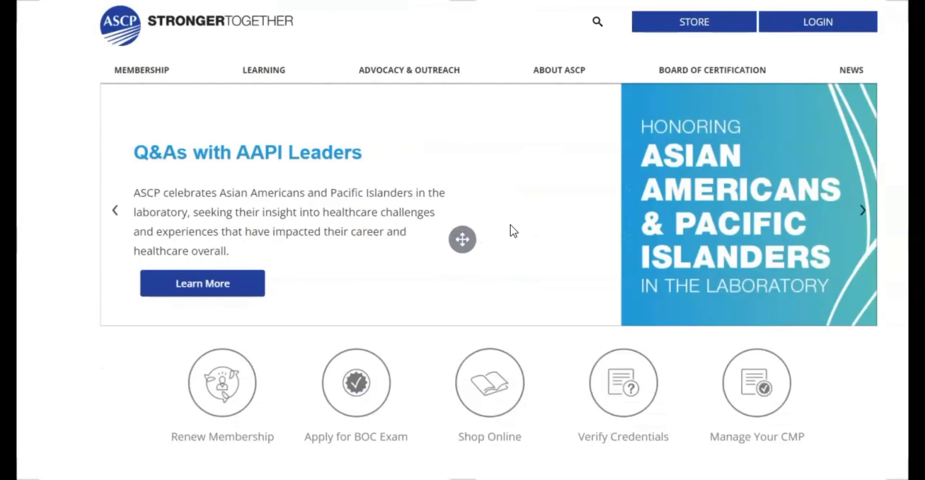